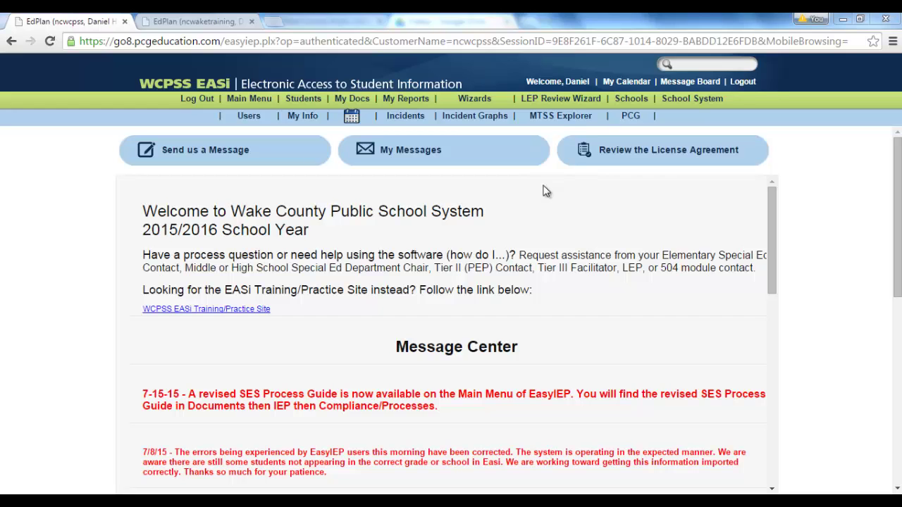
- Open the MTSS Explorer and start a new incident report for the Science Grade 6 class
click(556, 119)
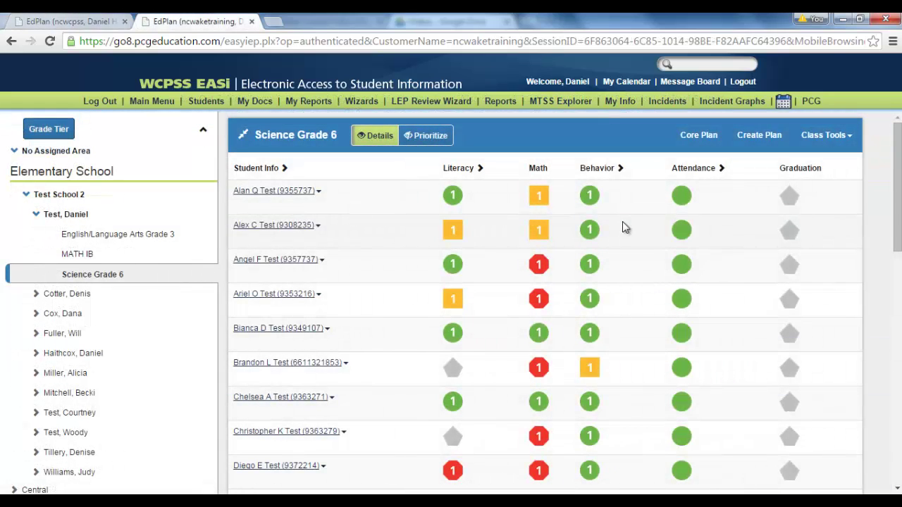
click(847, 138)
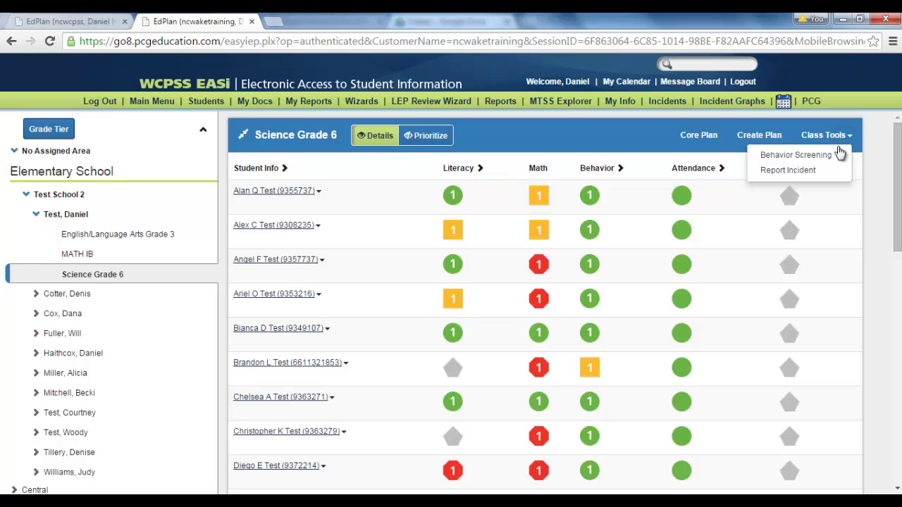
click(804, 174)
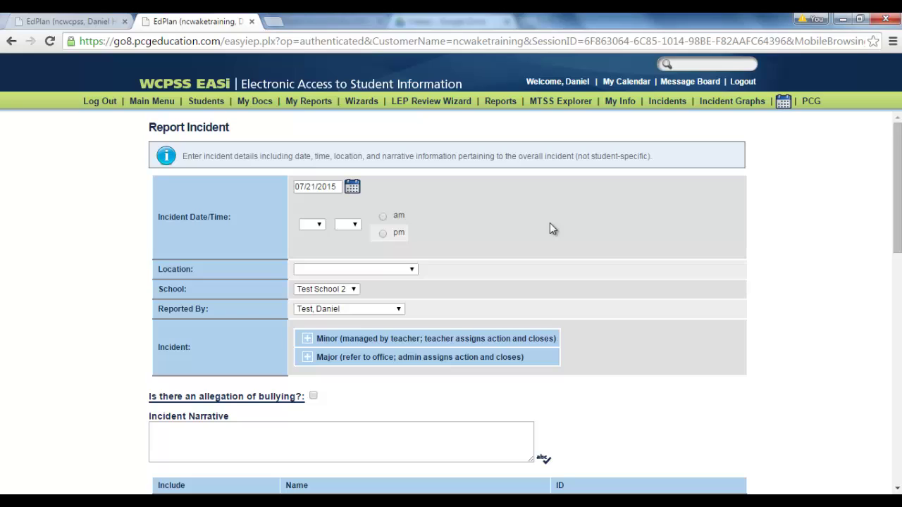
- Set the incident time to 8:00 am and the location to Classroom
click(320, 226)
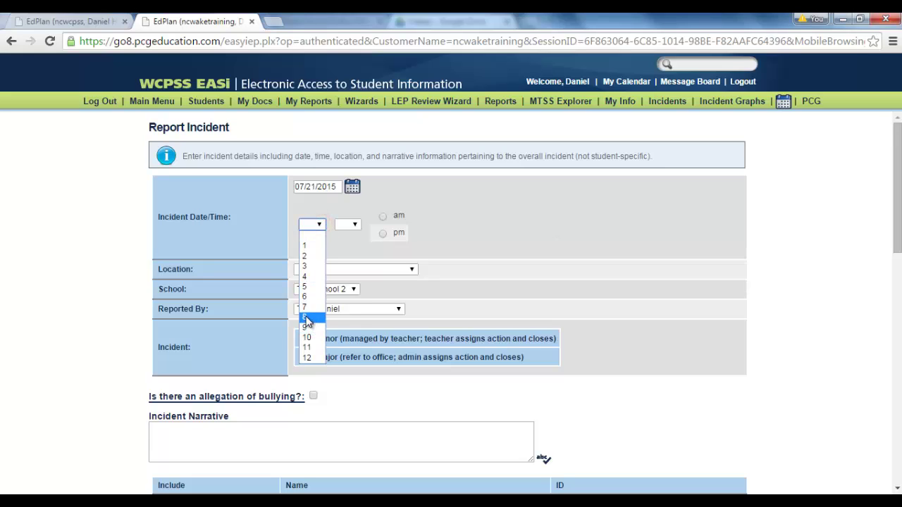
click(306, 317)
click(350, 227)
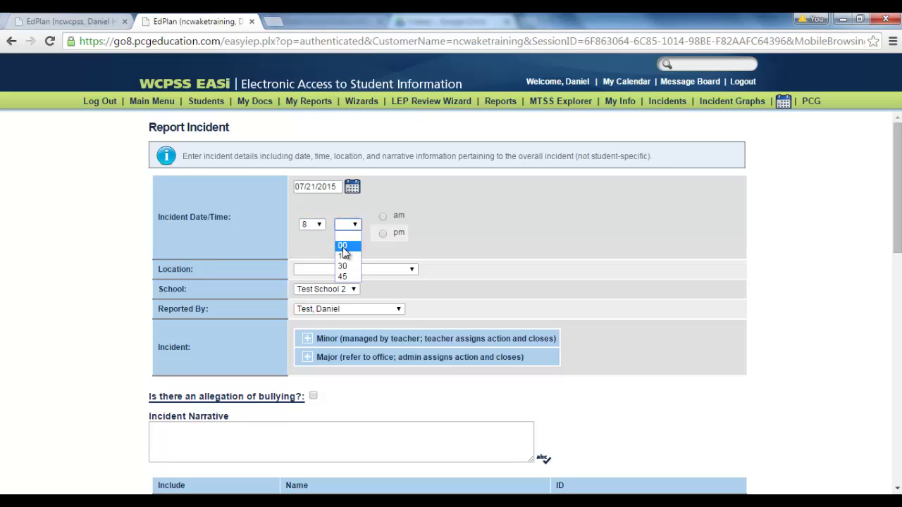
click(342, 245)
click(382, 217)
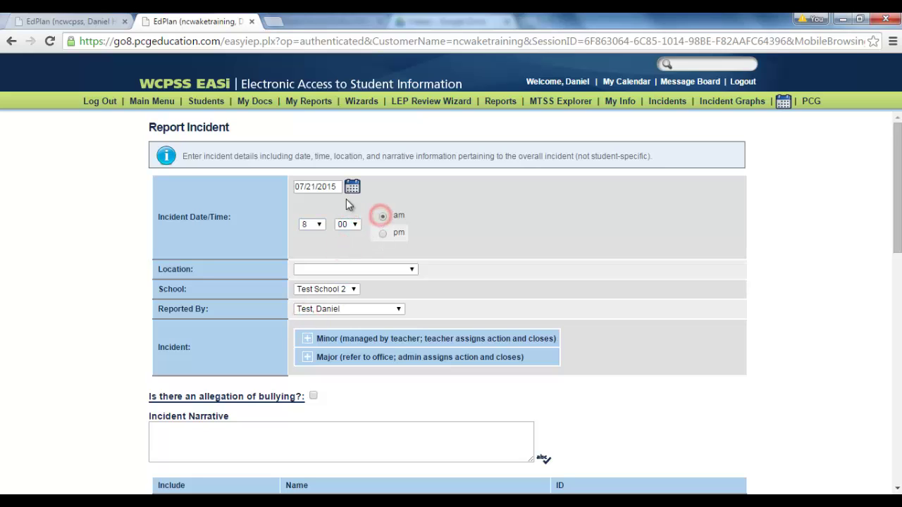
click(334, 269)
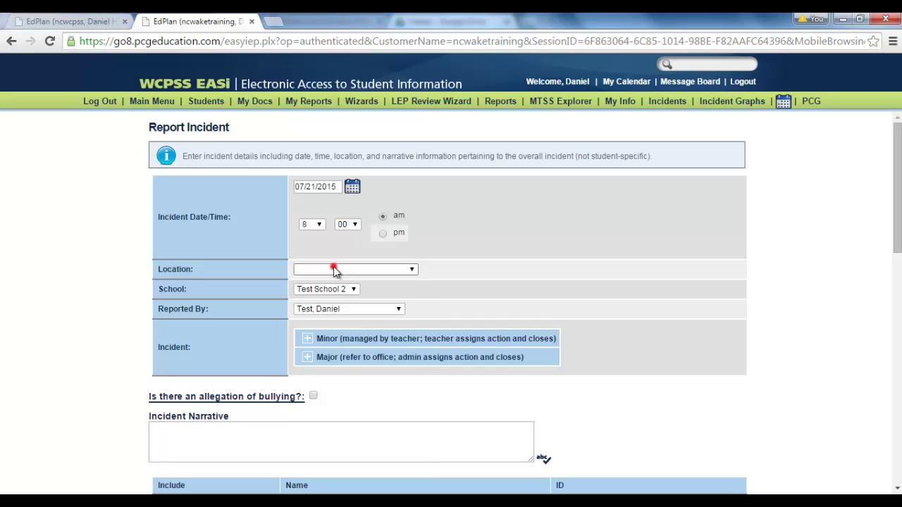
click(325, 392)
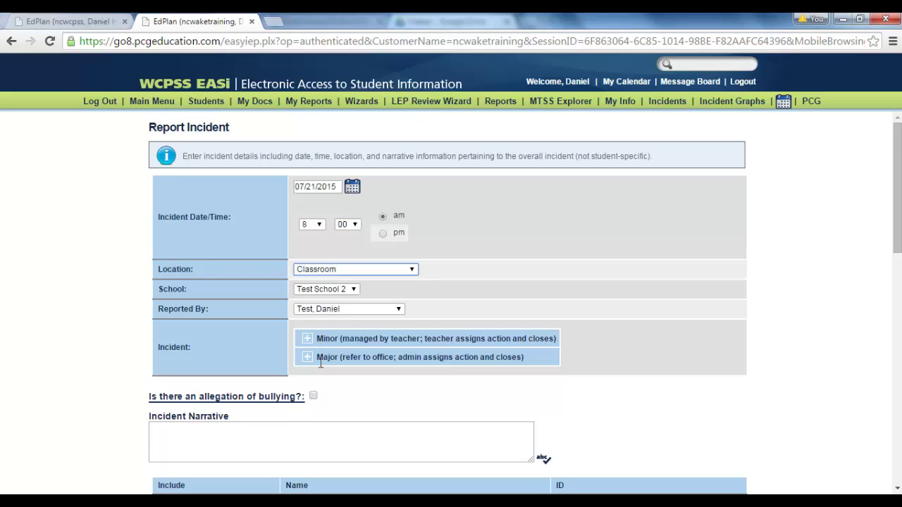
- Choose the minor incident type 1-6 Electronic Devices after checking its description
click(307, 340)
scroll(496, 268, down, 4)
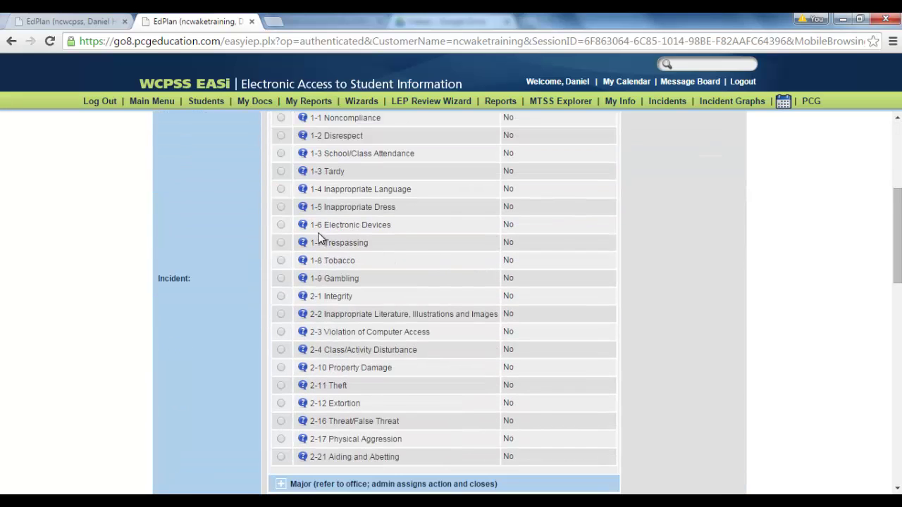
mouse_move(304, 231)
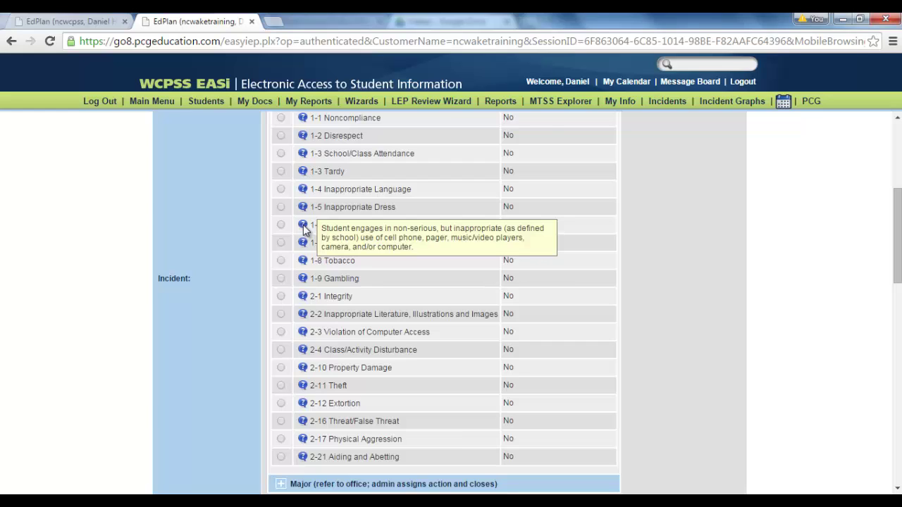
click(281, 225)
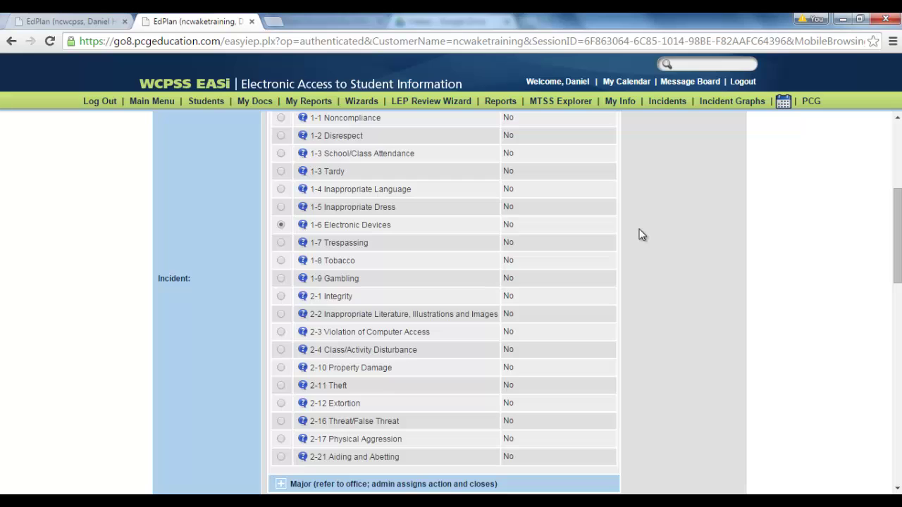
- Enter an incident narrative stating that the first two listed students were texting in class
scroll(636, 229, down, 6)
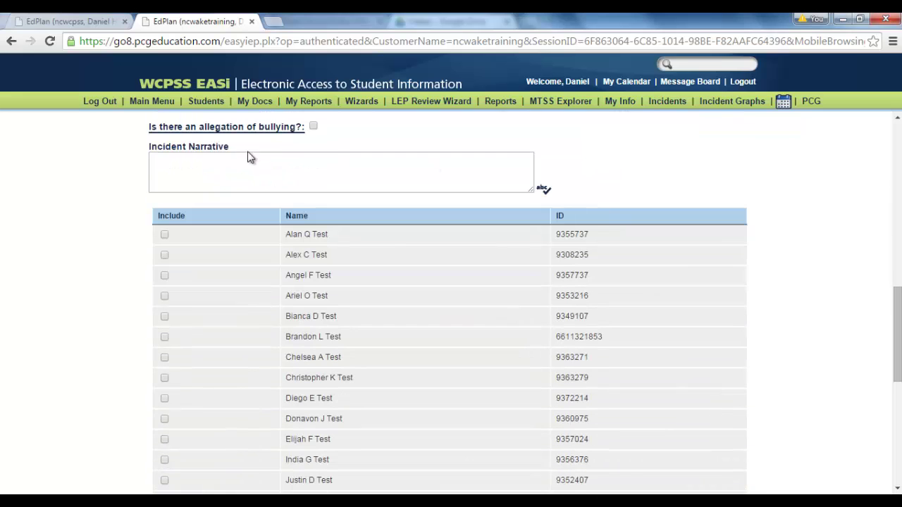
click(230, 158)
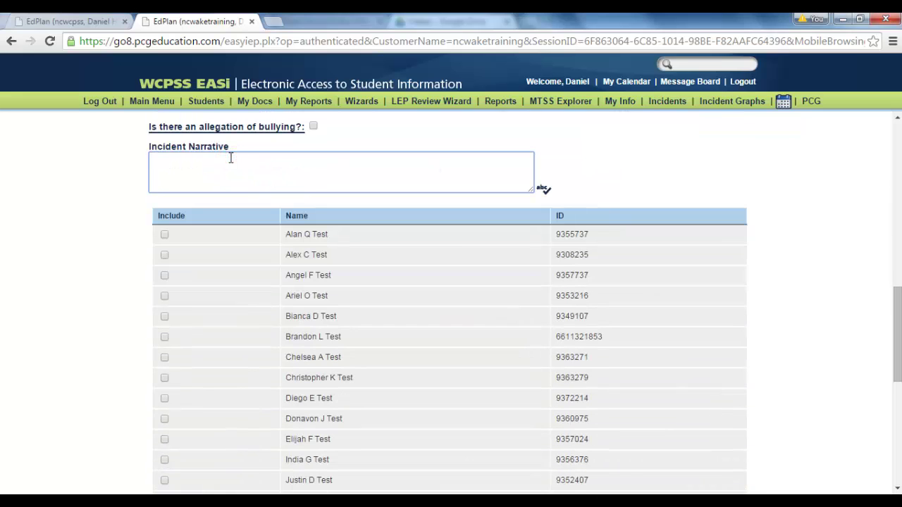
text(Alan and Alex were tes)
text(ting in class.)
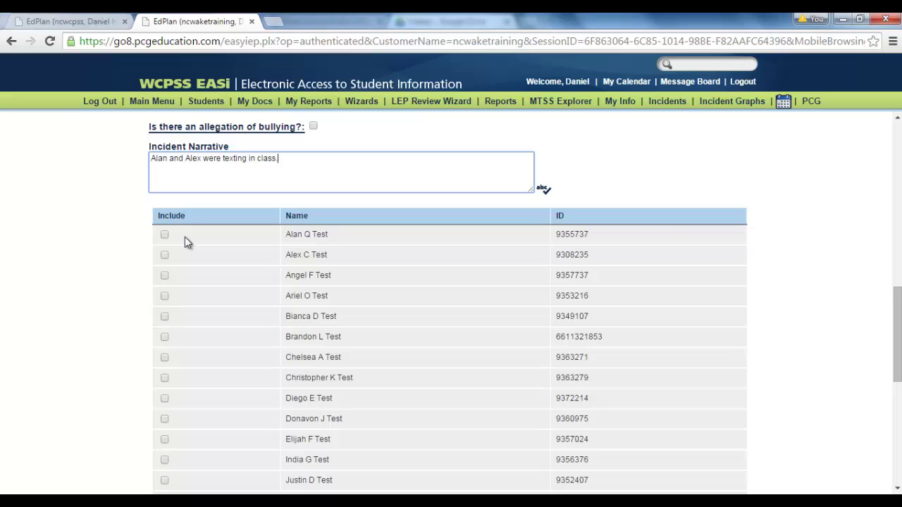
- Include the first two listed students in the incident and set each one's role to Offender
click(164, 237)
click(163, 291)
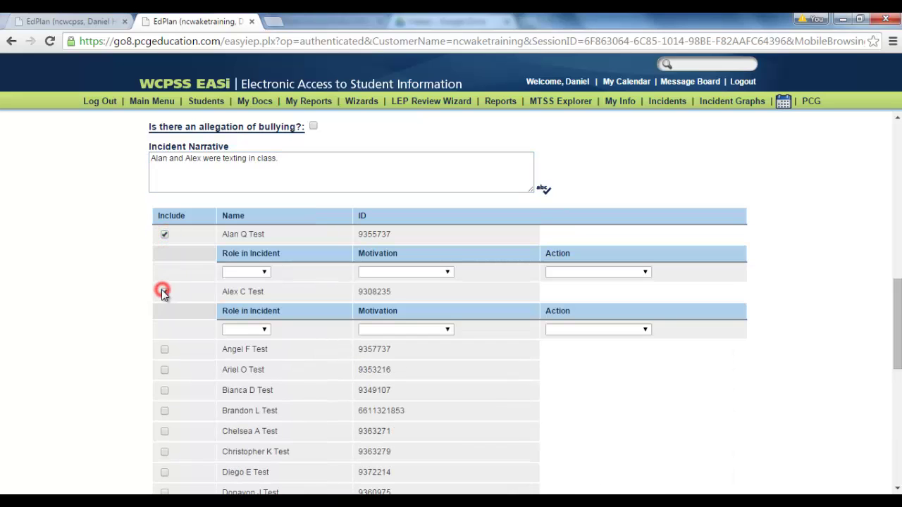
click(264, 272)
click(243, 293)
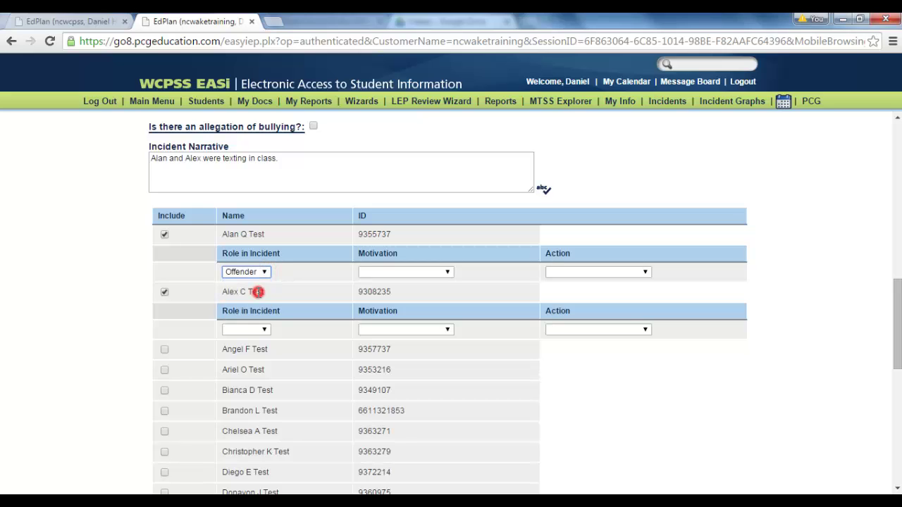
click(263, 330)
click(258, 351)
- Set the motivation of both included students to Obtain peer attention
click(403, 274)
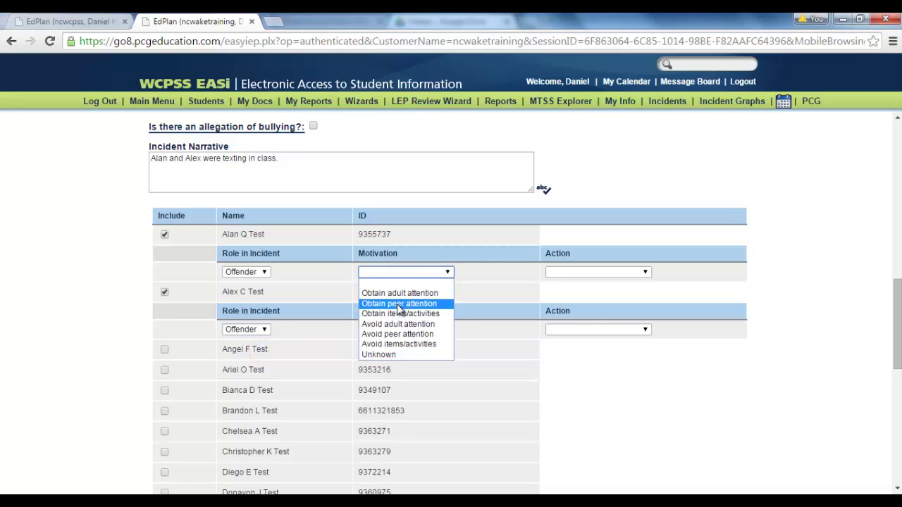
click(399, 303)
click(409, 328)
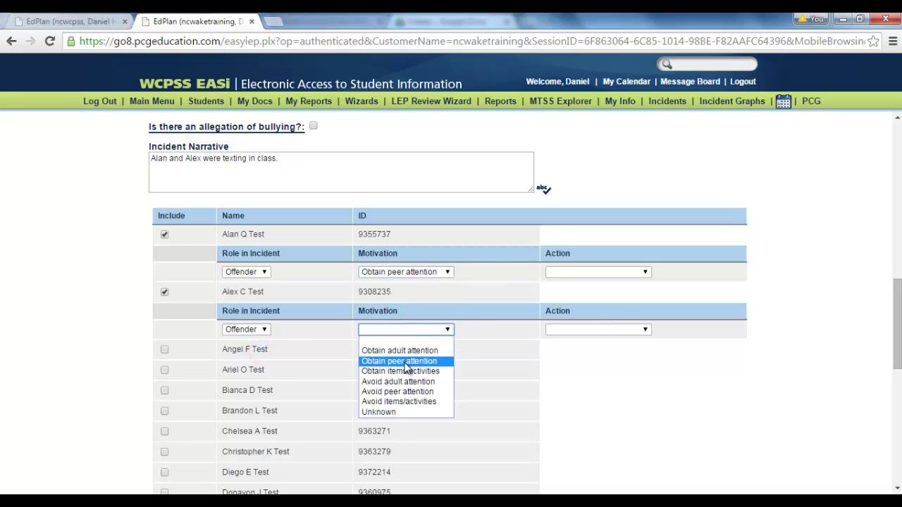
click(407, 362)
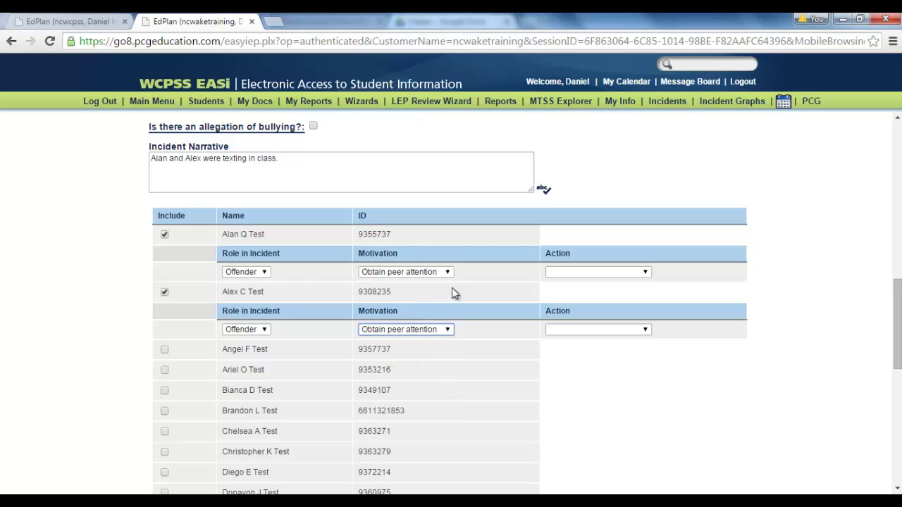
- Assign Conference with Student as the first student's action and enter the action note "1st offense"
click(558, 275)
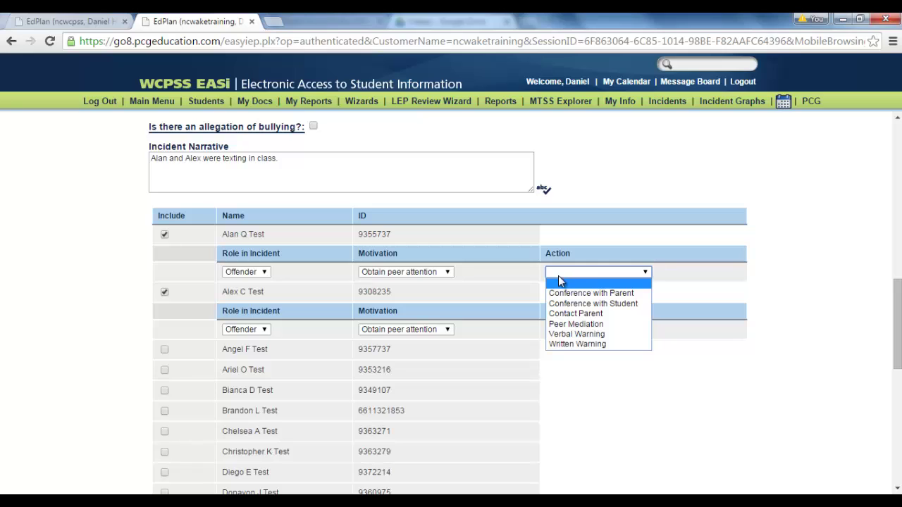
click(562, 304)
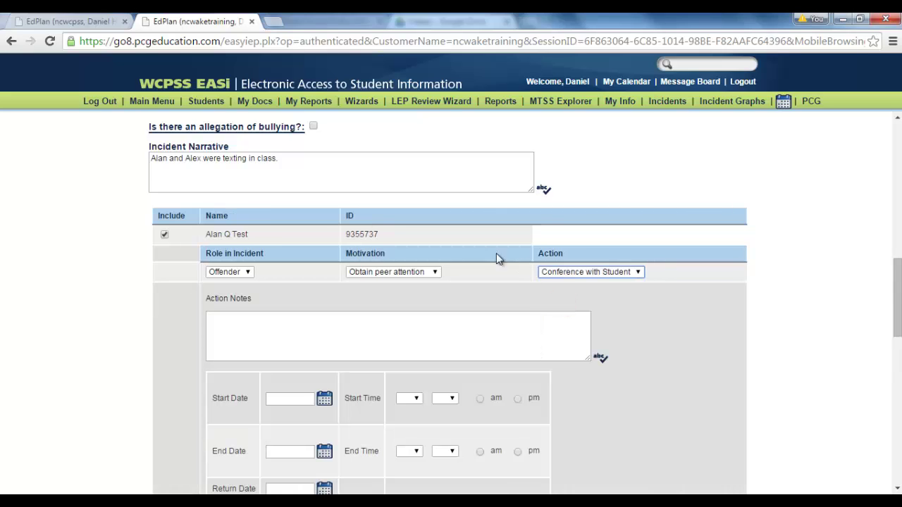
click(315, 322)
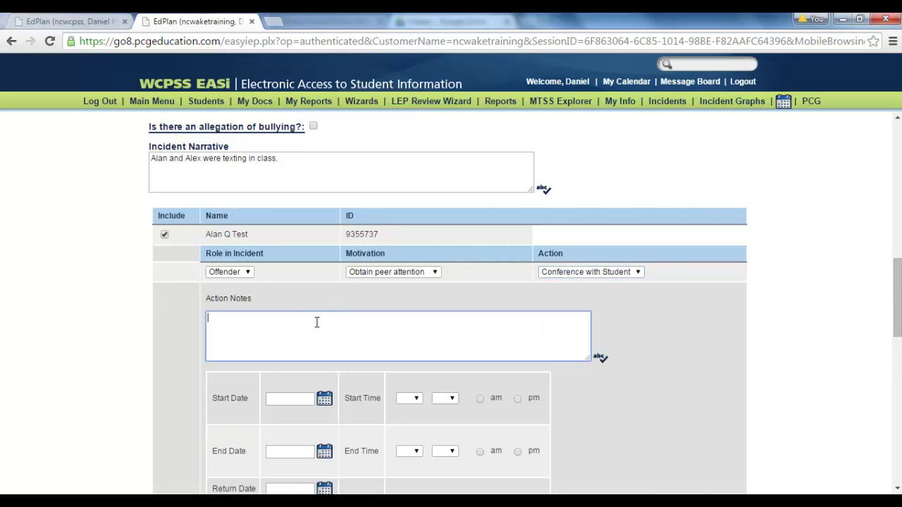
text(1st offense)
- Set the start and end dates of the first student's action to 07/21/2015
scroll(319, 322, down, 2)
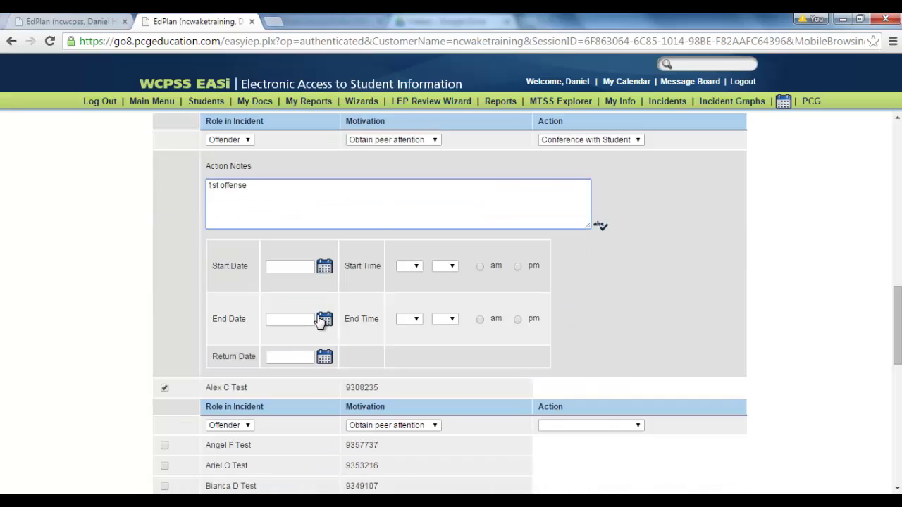
click(324, 267)
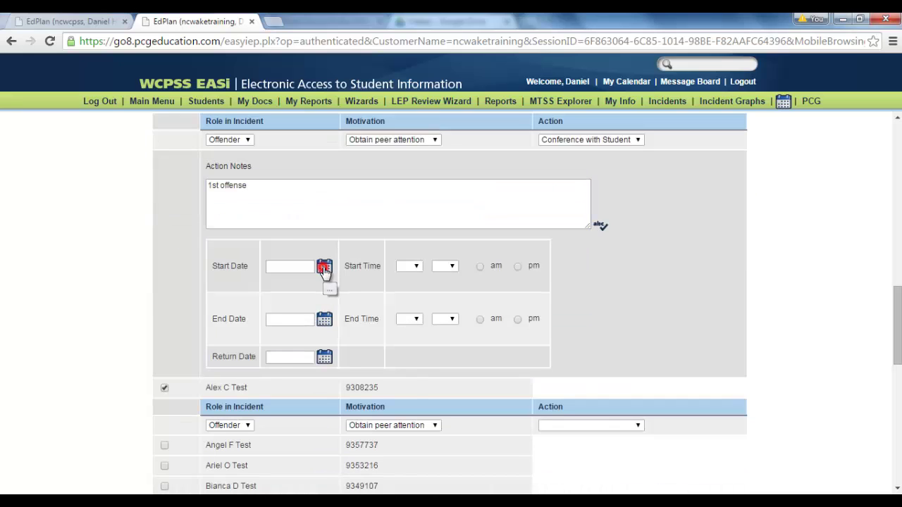
click(323, 374)
click(324, 319)
click(322, 424)
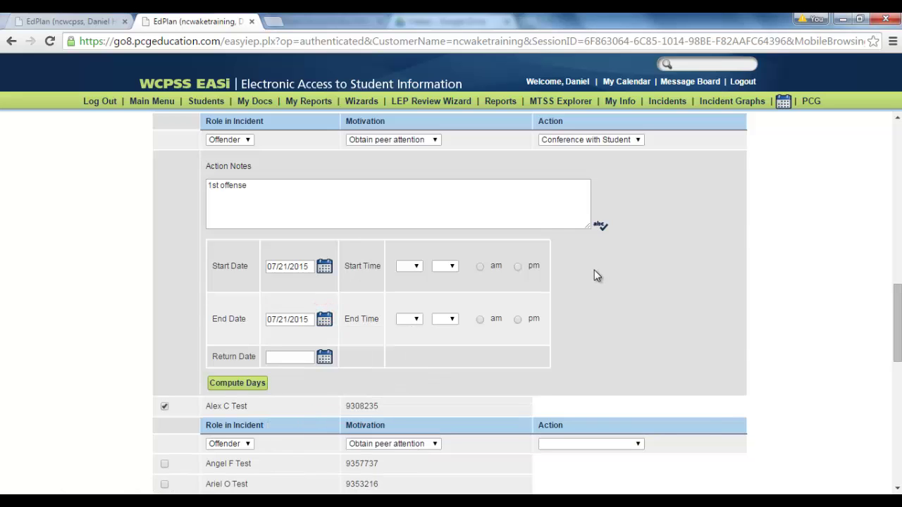
- Assign Conference with Parent as the second student's action and enter the action note "3rd offense"
scroll(594, 271, down, 3)
click(582, 248)
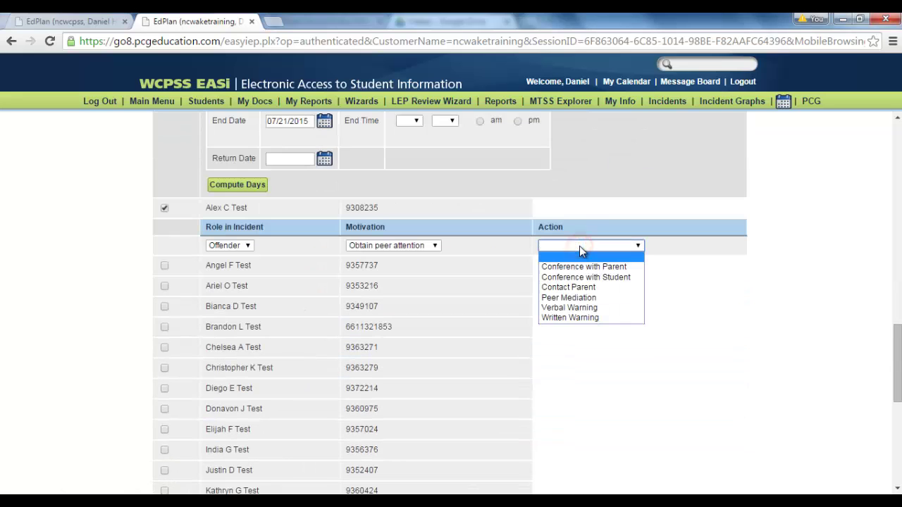
click(582, 268)
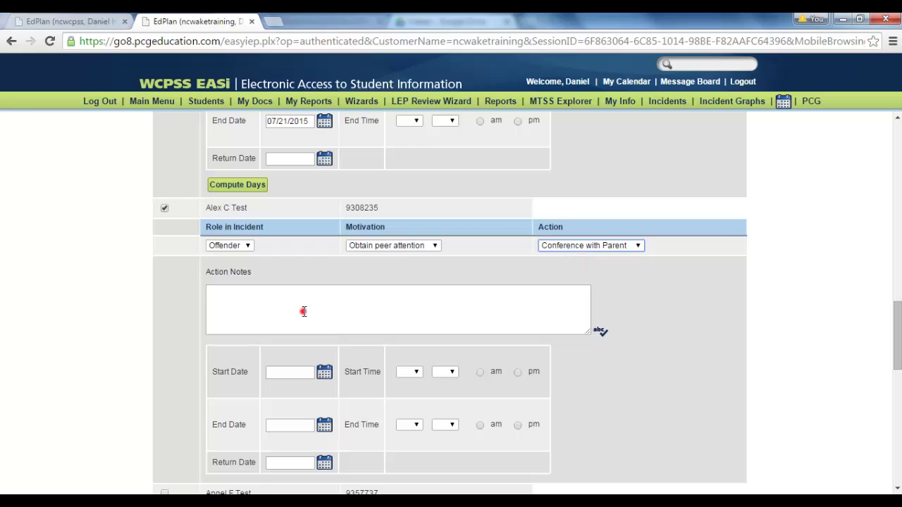
click(303, 310)
text(3rd offense)
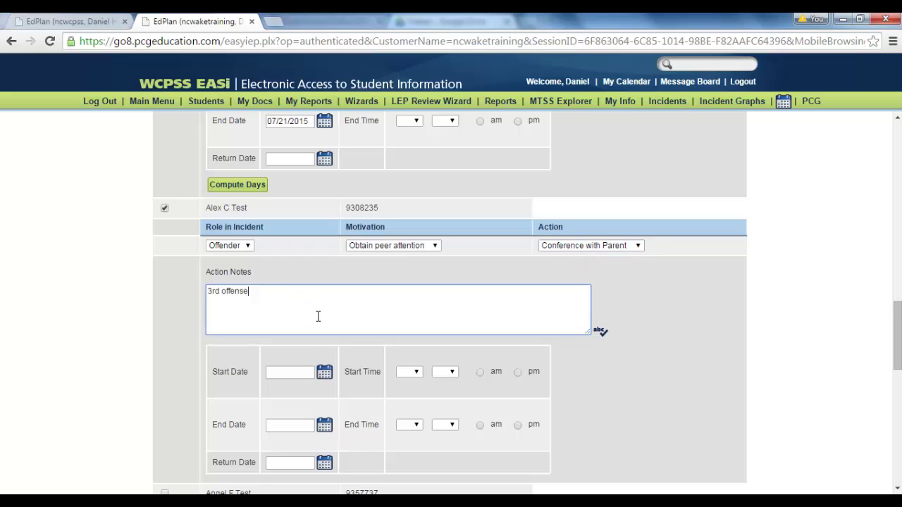
- Set the start and end dates of the second student's parent conference to 07/21/2015
click(324, 374)
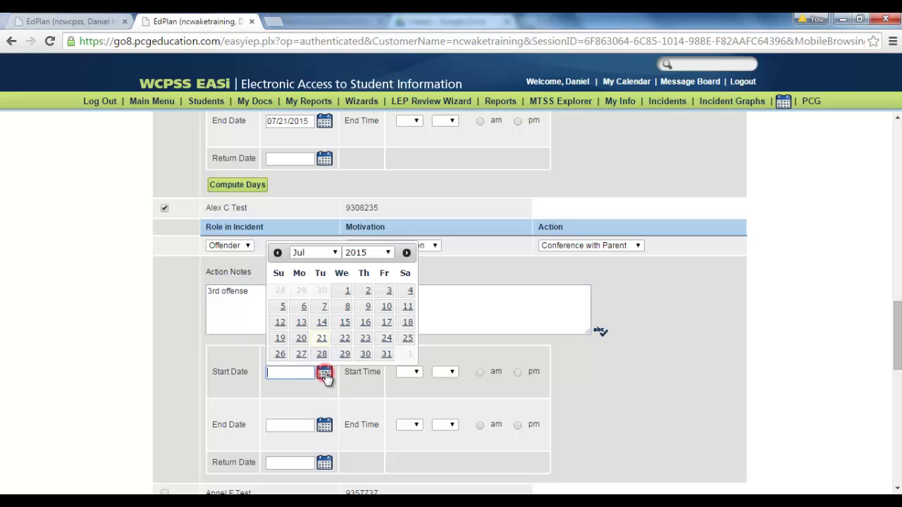
click(321, 339)
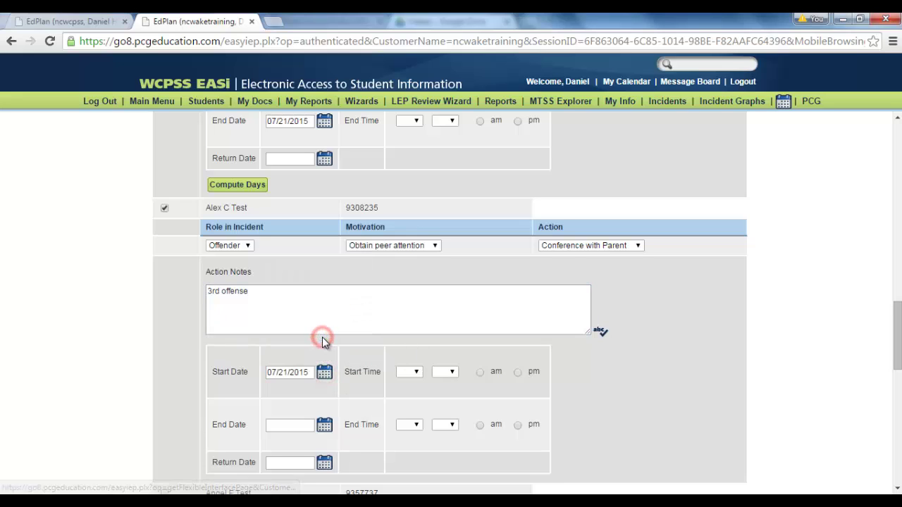
click(324, 425)
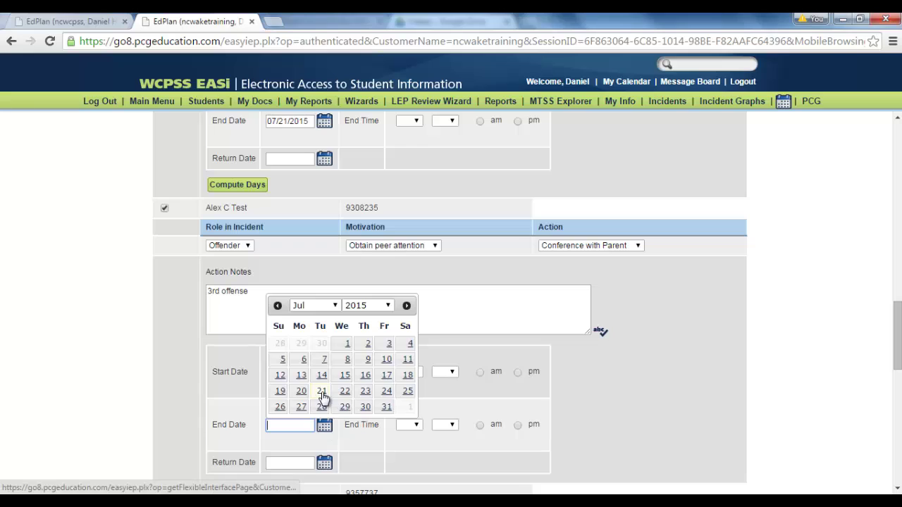
click(321, 391)
- Set the start time of the second student's parent conference to 3:00 pm
click(408, 372)
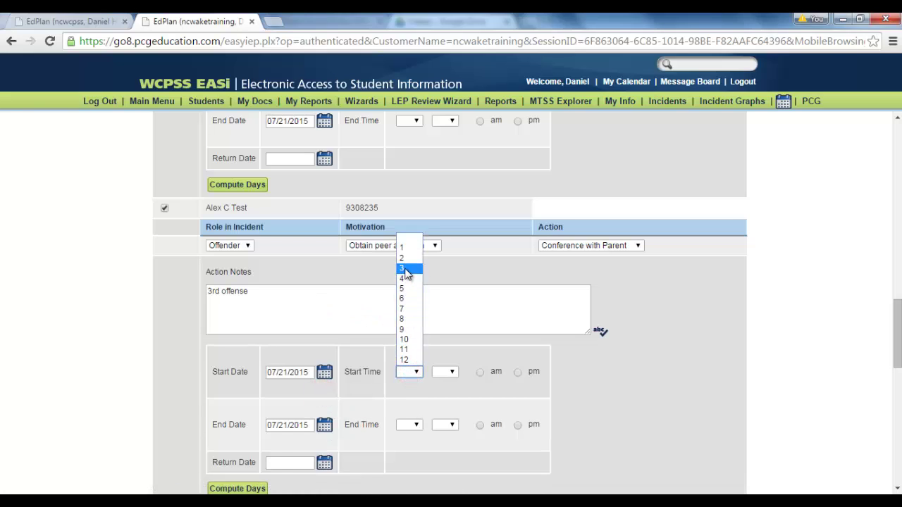
click(407, 274)
click(444, 372)
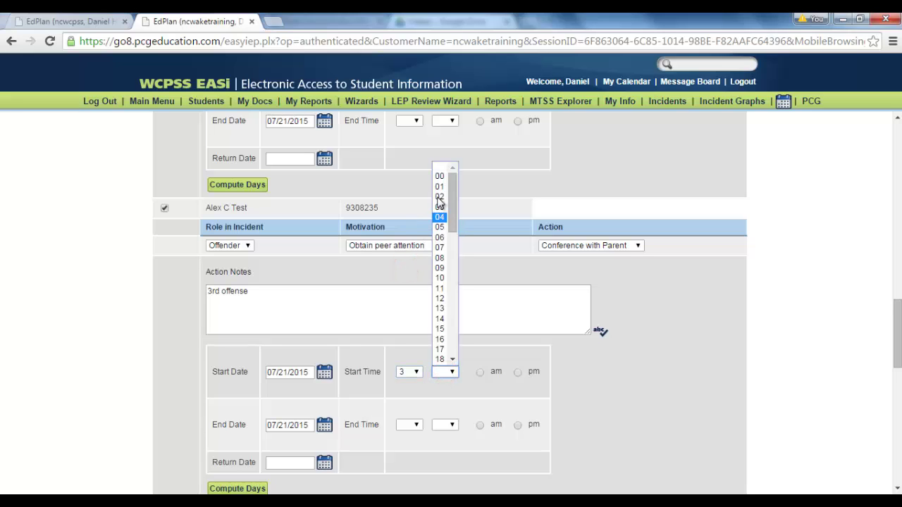
click(441, 176)
click(517, 372)
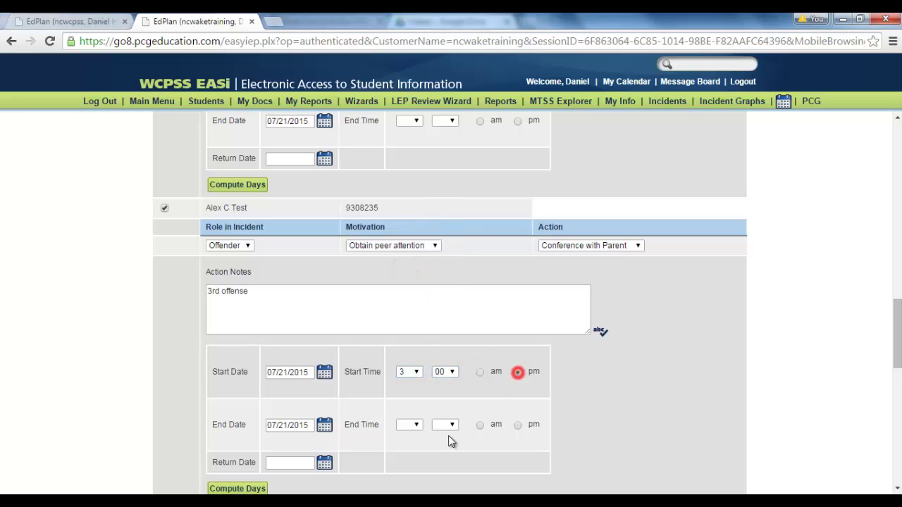
- Set the end time of the second student's parent conference to 3:15 pm
click(413, 426)
click(405, 321)
click(449, 424)
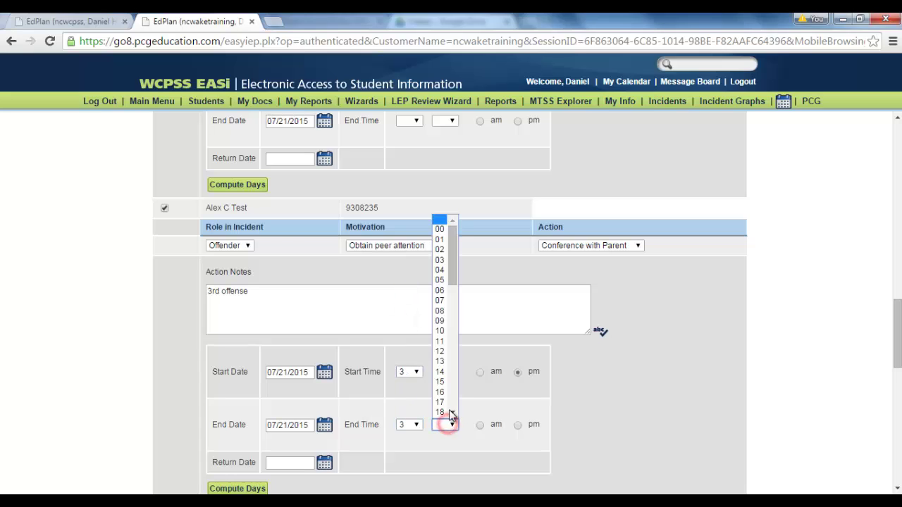
click(441, 384)
click(517, 425)
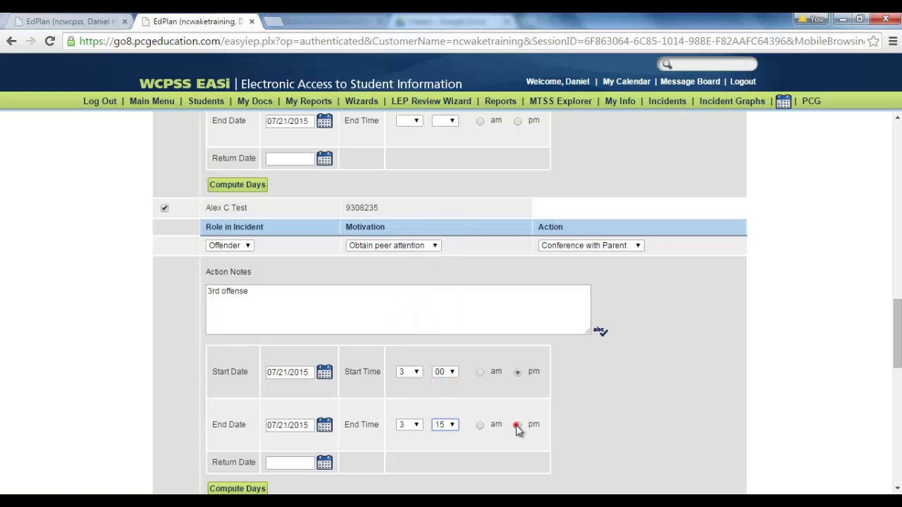
- Record and close the incident, leaving the office referral at No
scroll(613, 406, down, 9)
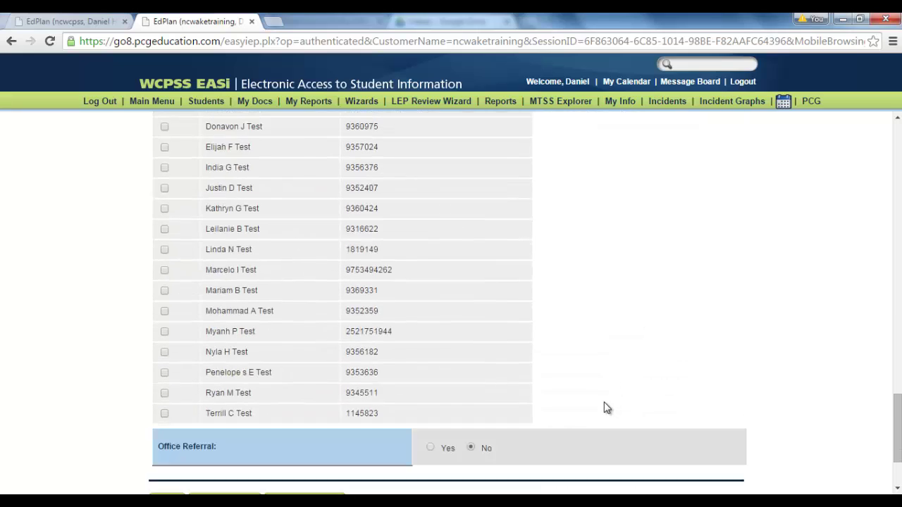
scroll(607, 407, down, 1)
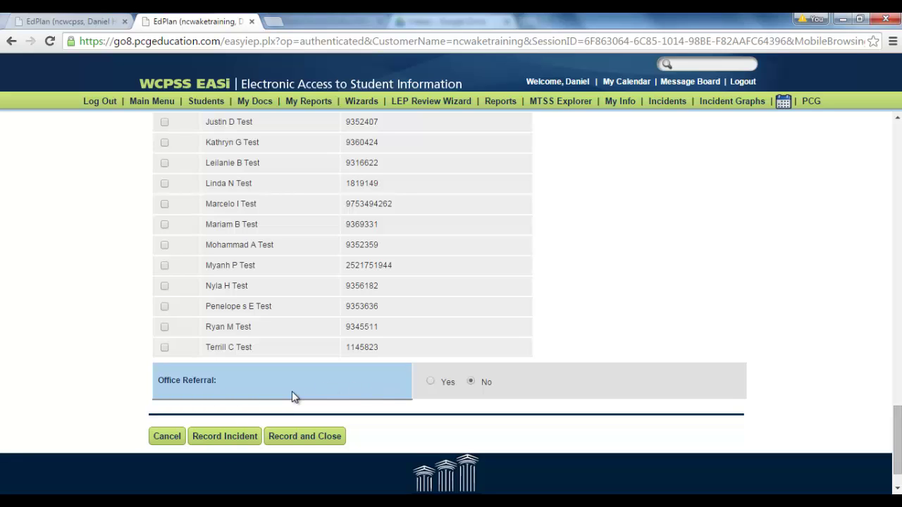
click(300, 438)
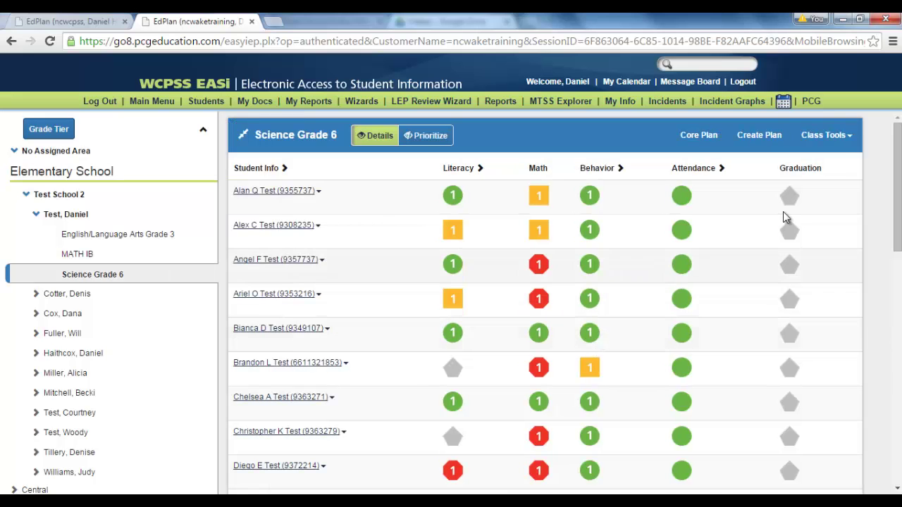
- Start a new incident report for the Science Grade 6 class and set the incident time to 9:00 am
click(823, 136)
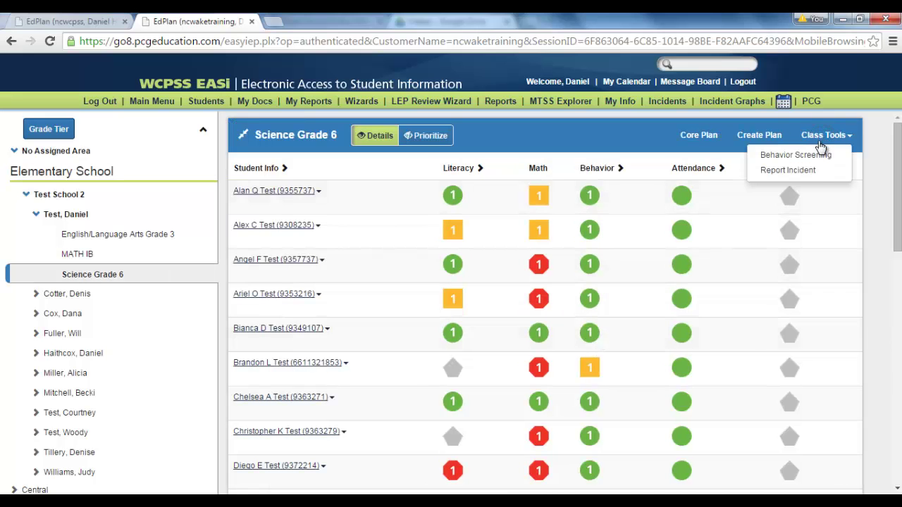
click(795, 170)
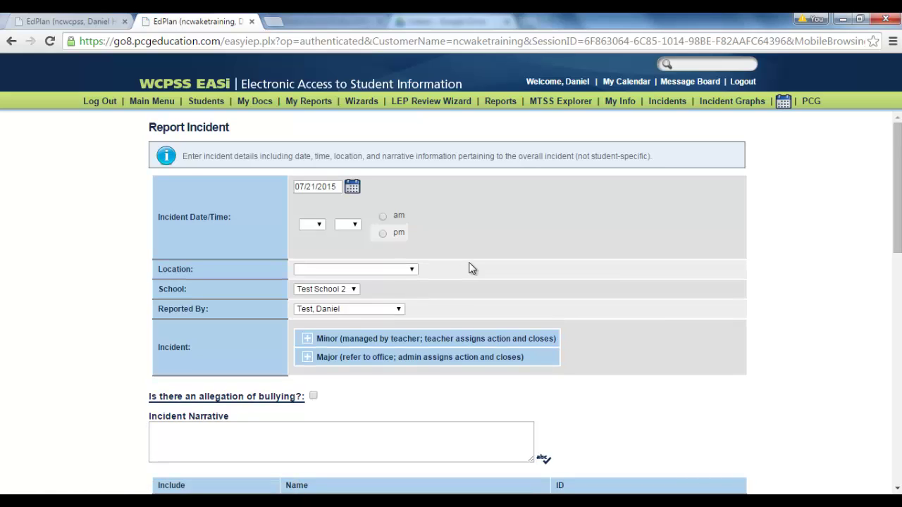
click(317, 226)
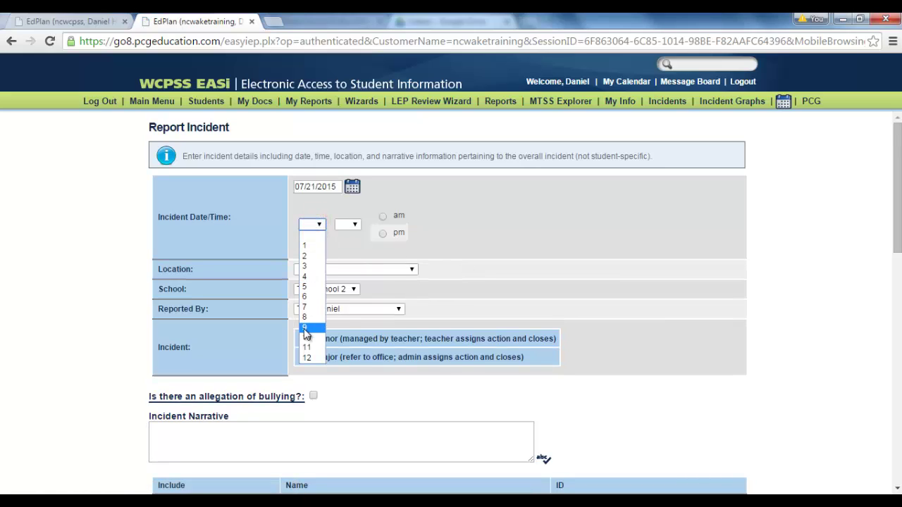
click(309, 332)
click(345, 225)
click(346, 245)
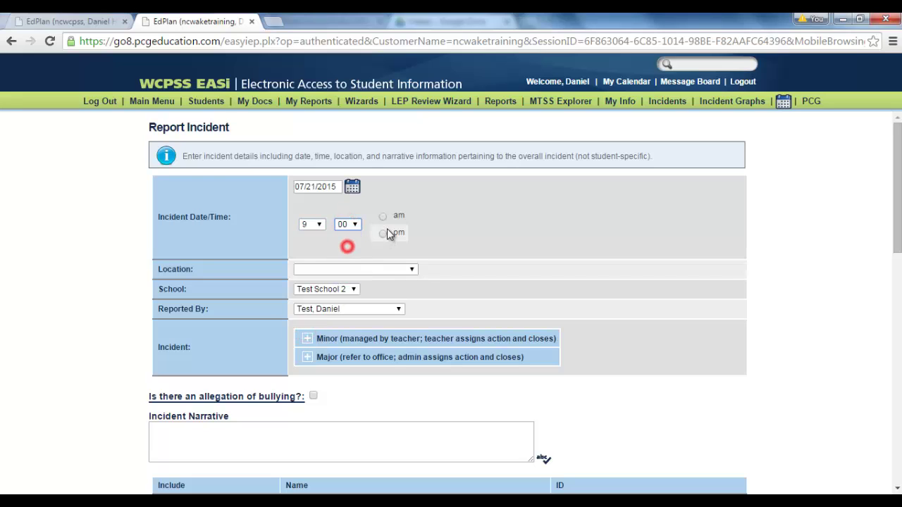
click(383, 215)
- Set the incident location to Hallway/Breezeway and choose the minor incident 2-17 Physical Aggression
click(364, 269)
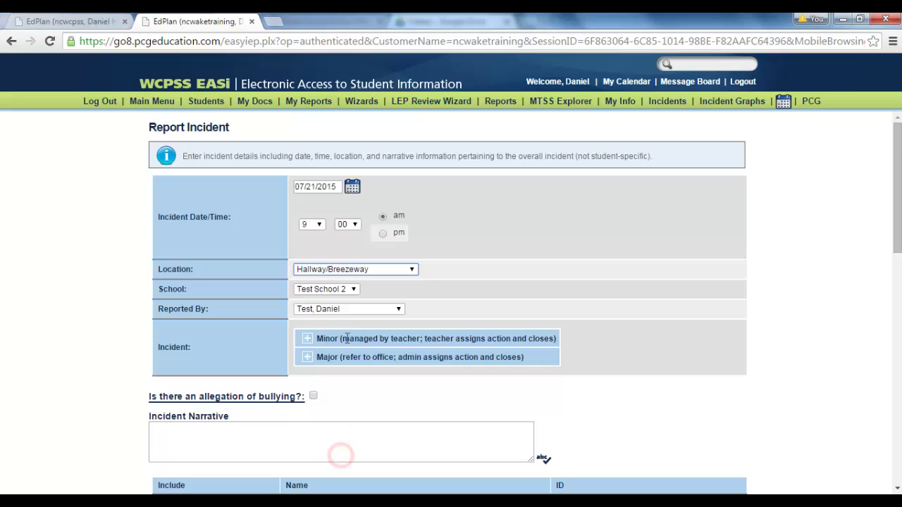
click(308, 341)
scroll(471, 262, down, 4)
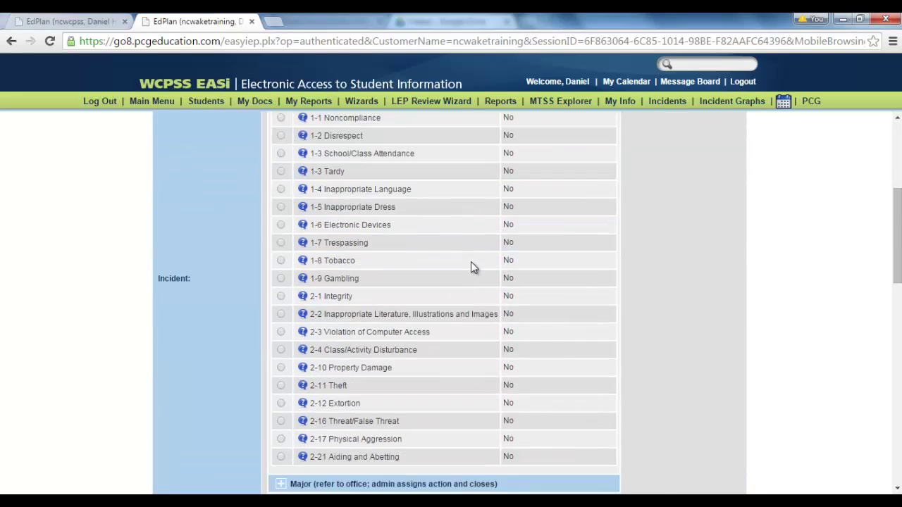
scroll(471, 261, down, 2)
mouse_move(304, 310)
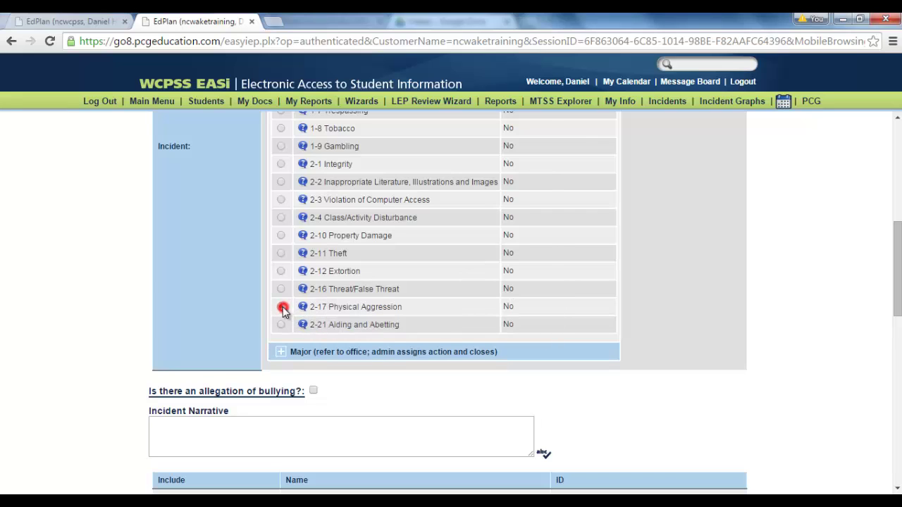
click(282, 307)
- Enter an incident narrative saying the two named students were pushing one another as they transitioned between 1st and 2nd period
click(262, 426)
scroll(263, 426, down, 2)
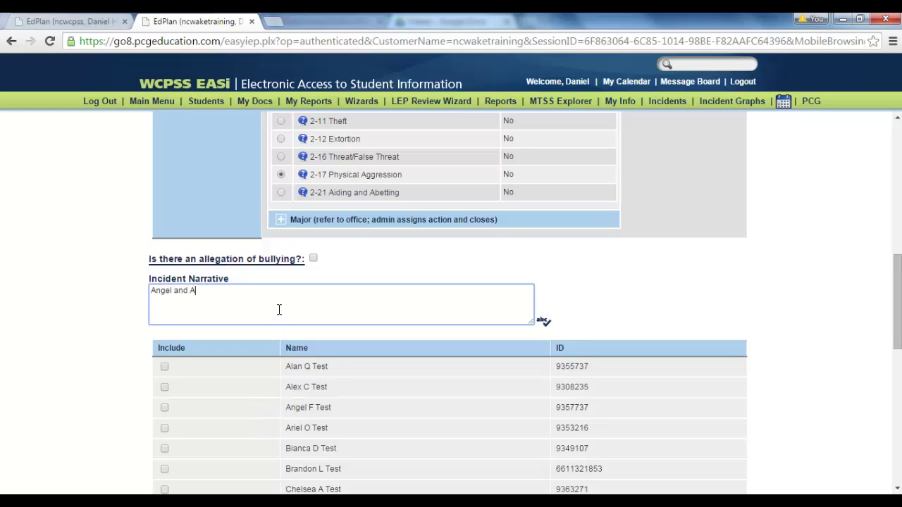
text(Angel and Ariel were pushing one another as they transit)
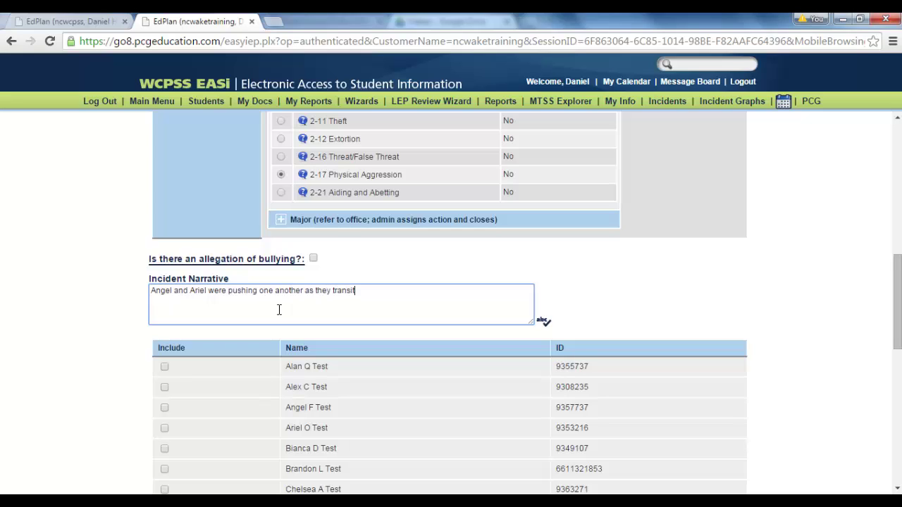
text(ioned between 1st and 2nd period.)
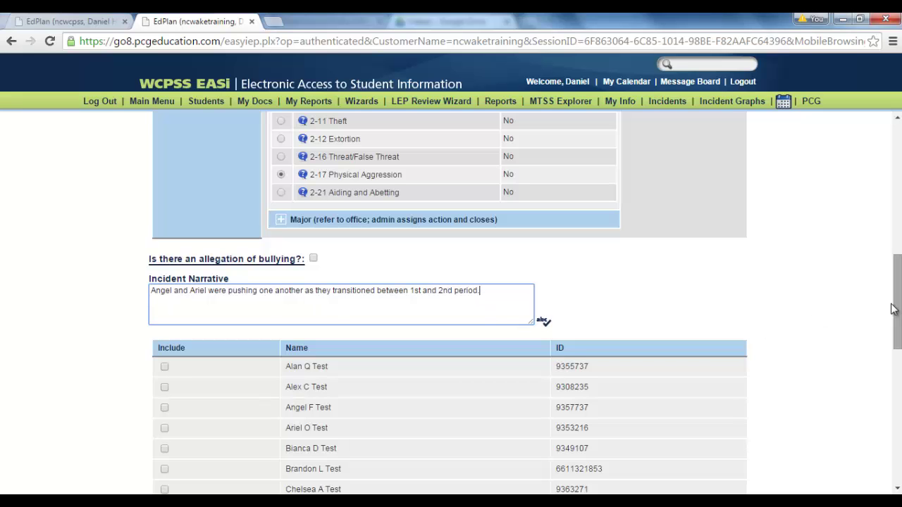
- Include the third and fourth listed students in the incident and set both their roles to Offender
drag(894, 308, 896, 350)
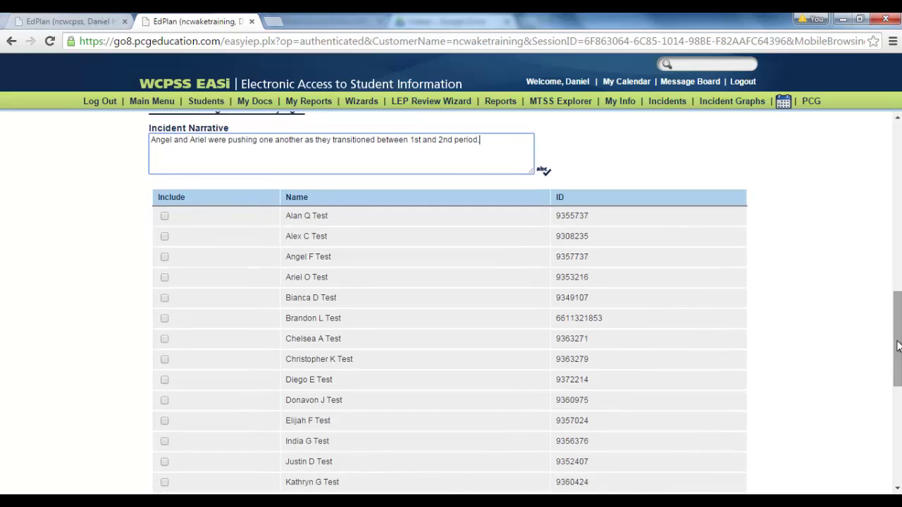
click(164, 258)
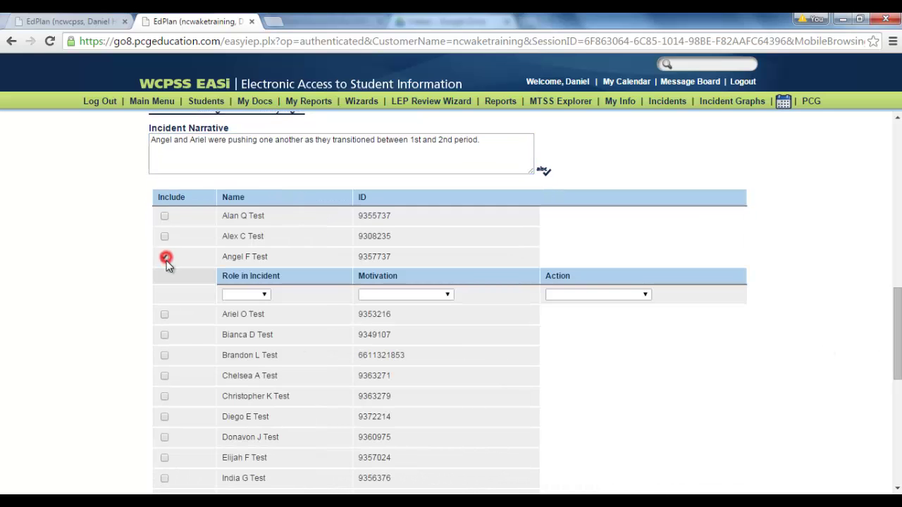
click(163, 313)
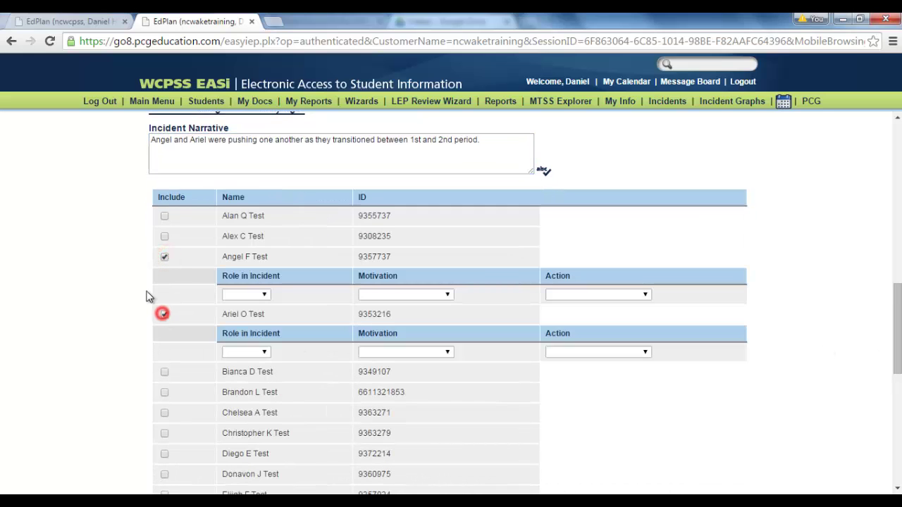
click(238, 295)
click(237, 315)
click(243, 351)
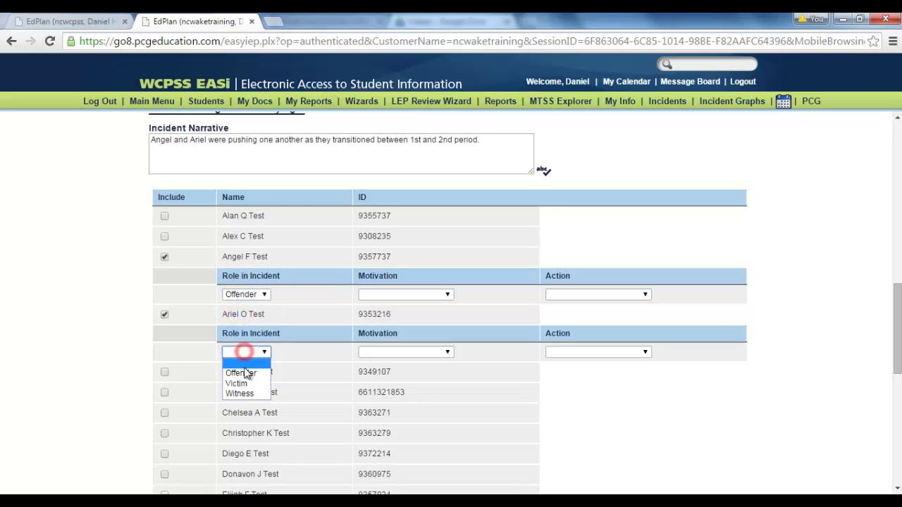
click(245, 373)
- Set the motivation of both included students to Obtain peer attention
click(423, 295)
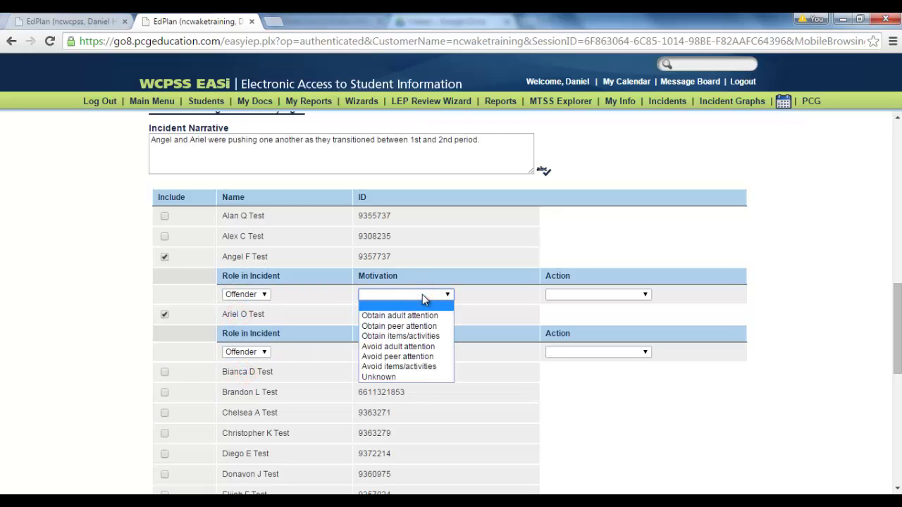
click(419, 326)
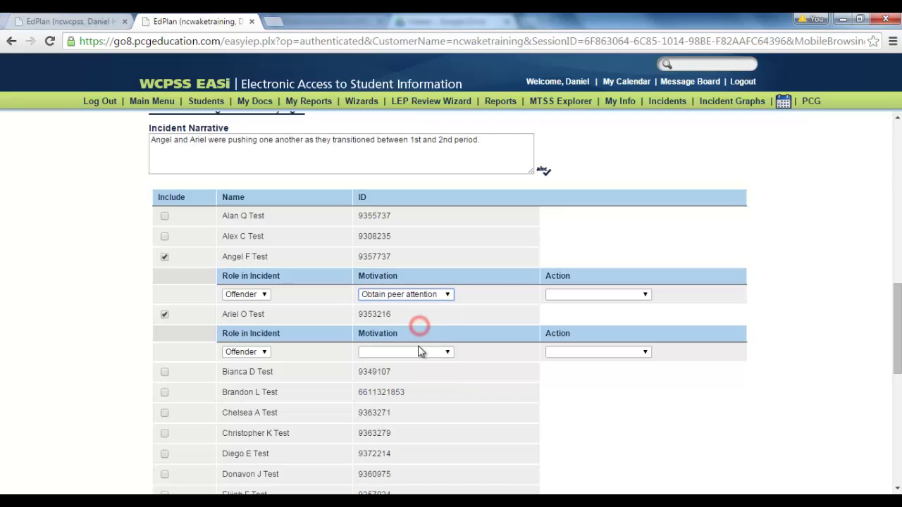
click(419, 352)
click(421, 382)
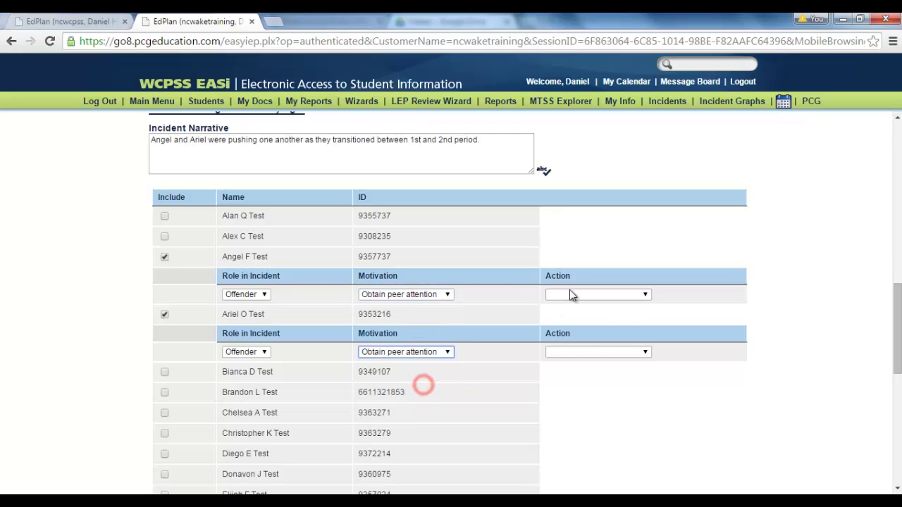
- Assign Verbal Warning as the first included student's action, with start and end dates of 07/21/2015
click(570, 295)
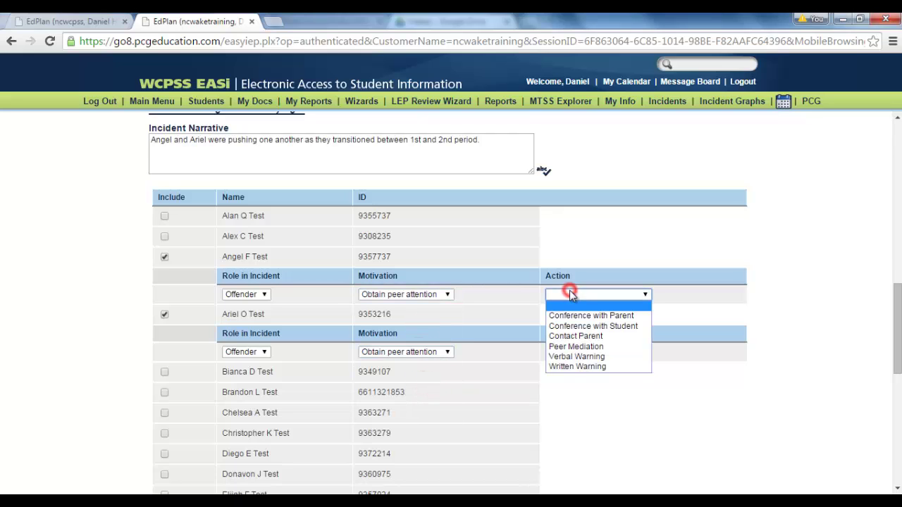
click(570, 356)
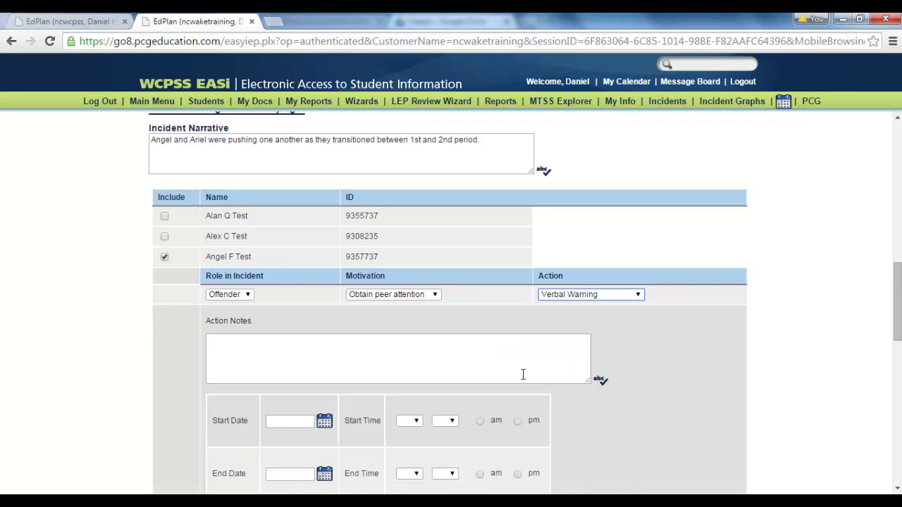
scroll(399, 379, down, 3)
click(324, 222)
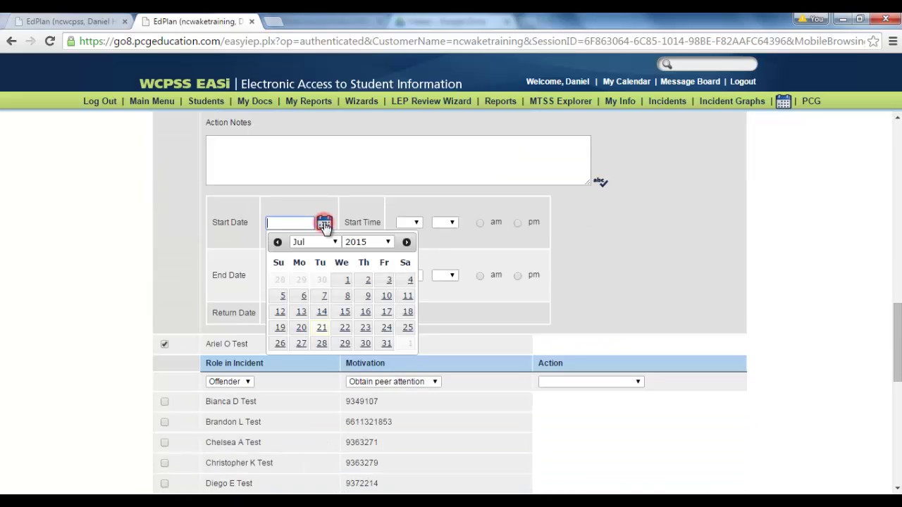
click(322, 328)
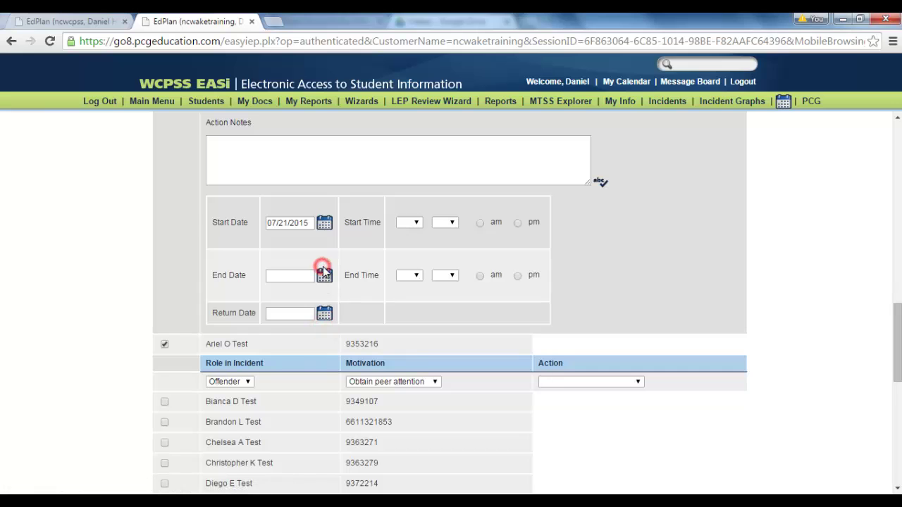
click(324, 276)
click(321, 381)
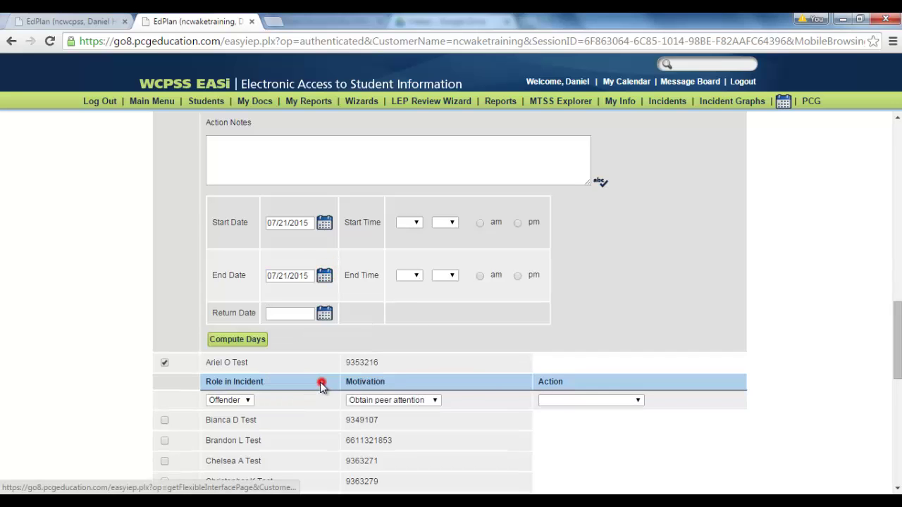
- Assign Verbal Warning as the second included student's action, with start and end dates of 07/21/2015
click(565, 400)
click(569, 462)
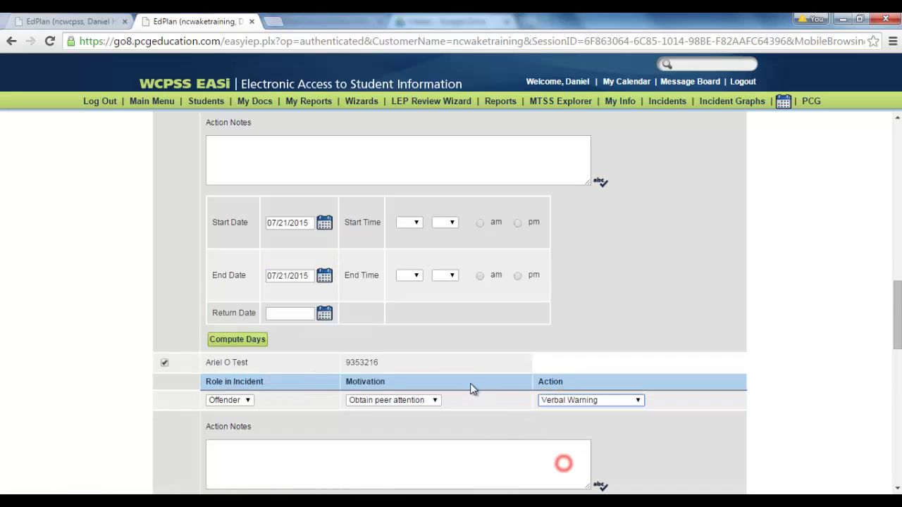
scroll(465, 381, down, 3)
click(324, 328)
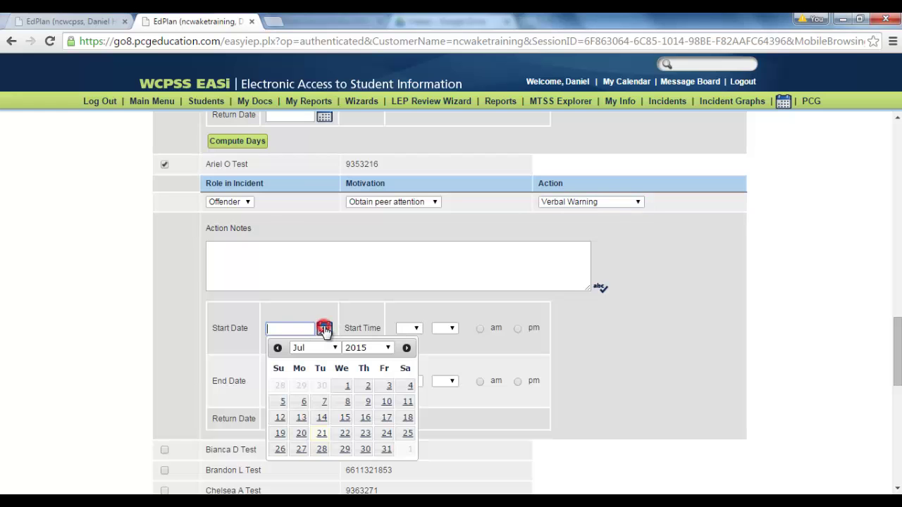
click(321, 417)
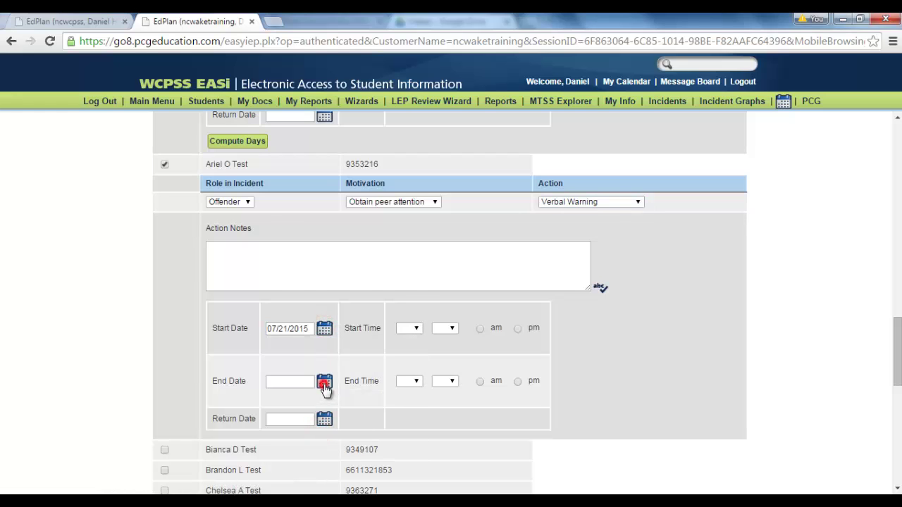
click(325, 381)
click(321, 347)
- Record the physical aggression incident without closing it and expand the first involved student's details
scroll(646, 352, down, 6)
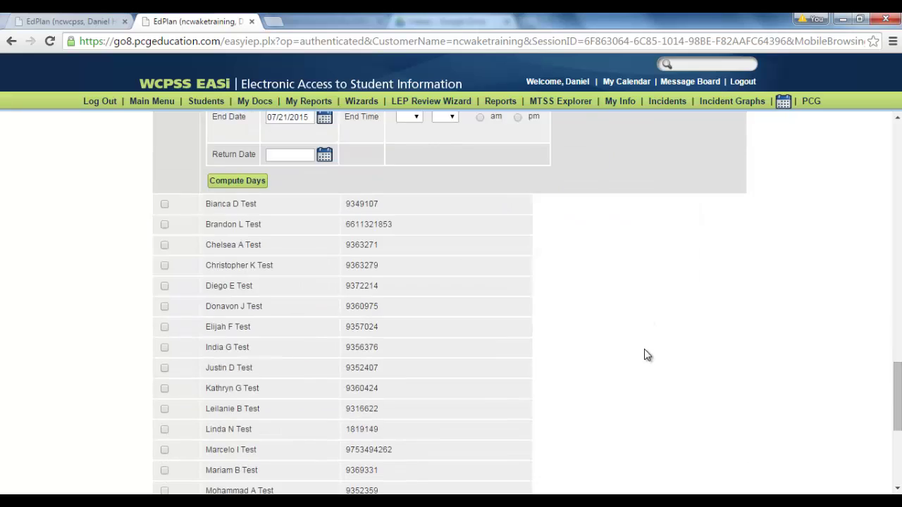
scroll(645, 356, down, 2)
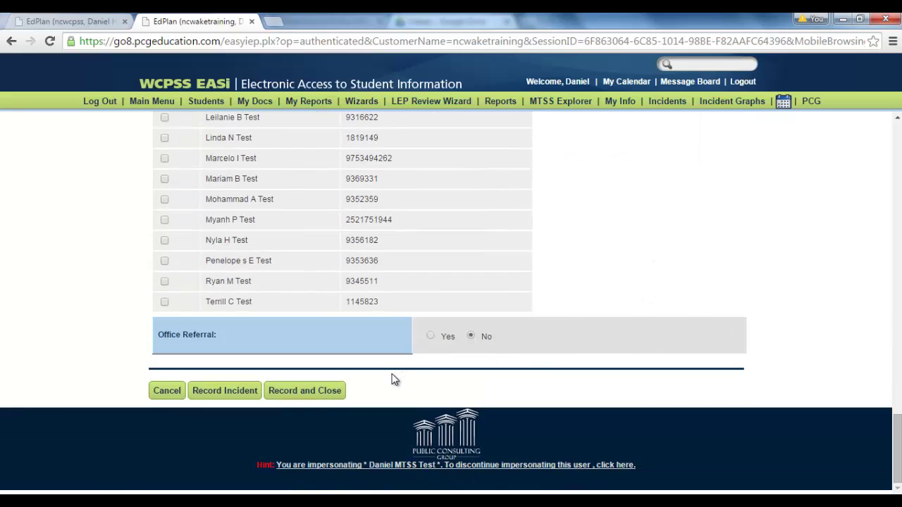
click(221, 392)
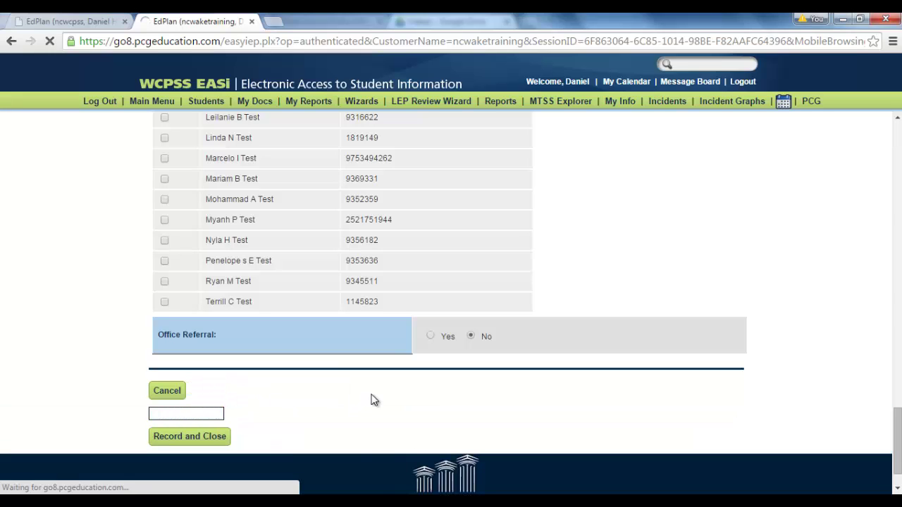
scroll(389, 377, down, 3)
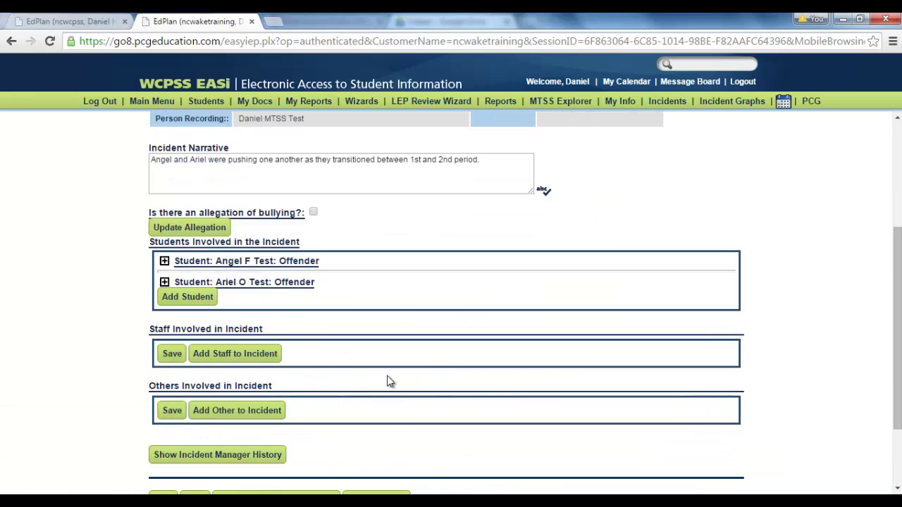
click(164, 261)
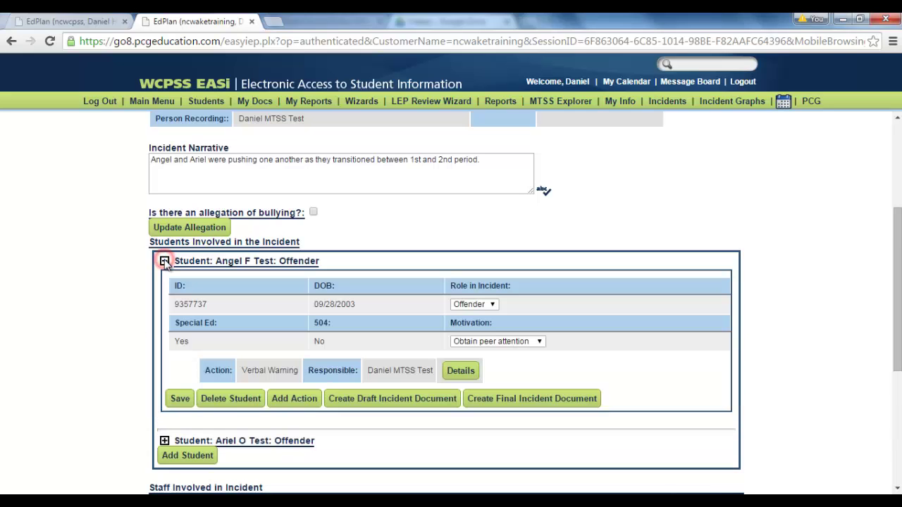
- Add a further action to the first involved student and choose Contact Parent as its type
click(293, 398)
scroll(385, 364, down, 3)
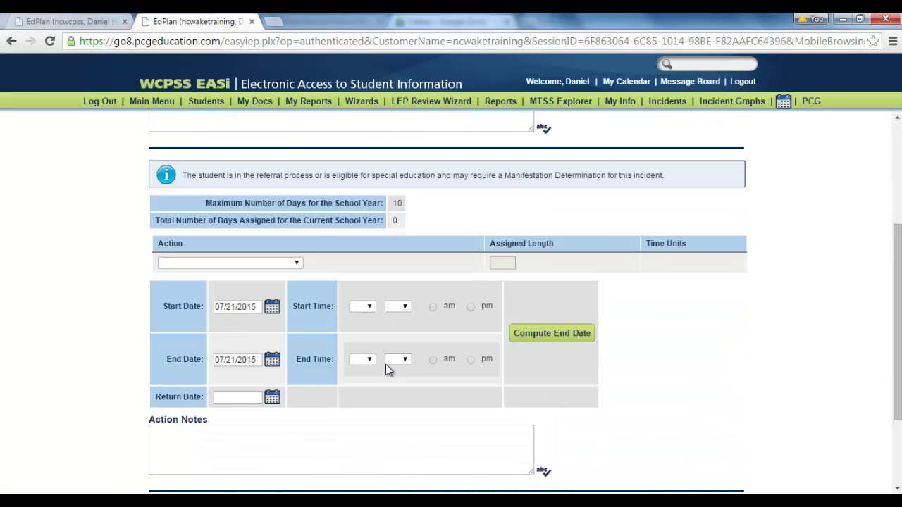
click(294, 262)
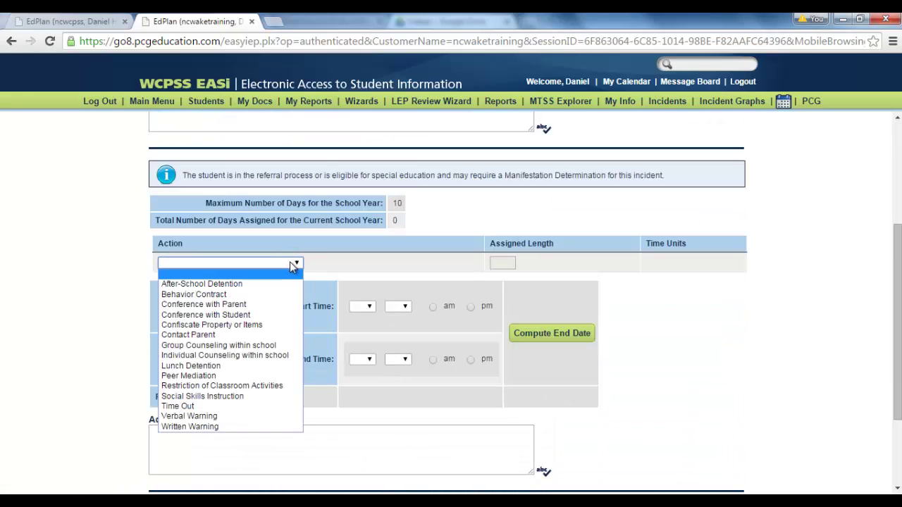
click(249, 334)
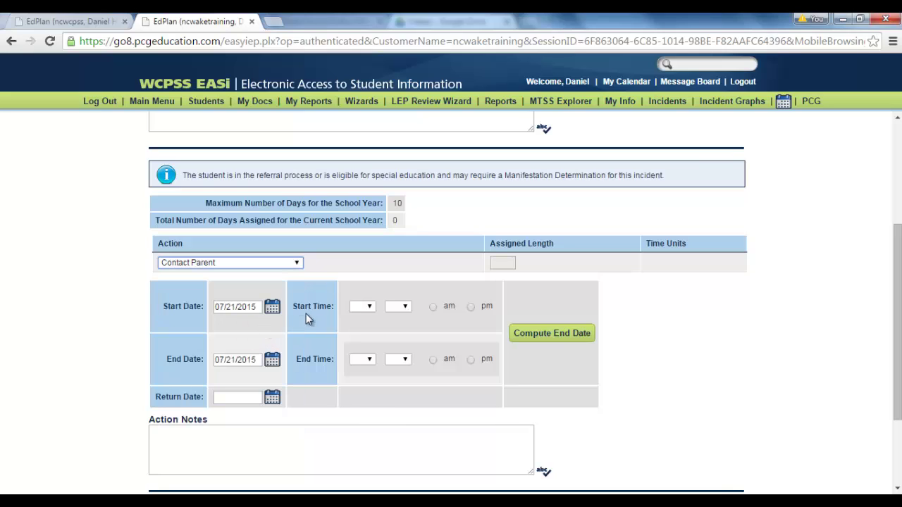
- Set the Contact Parent action's start time to 10:00 am and its end time to 10:03 am
click(363, 307)
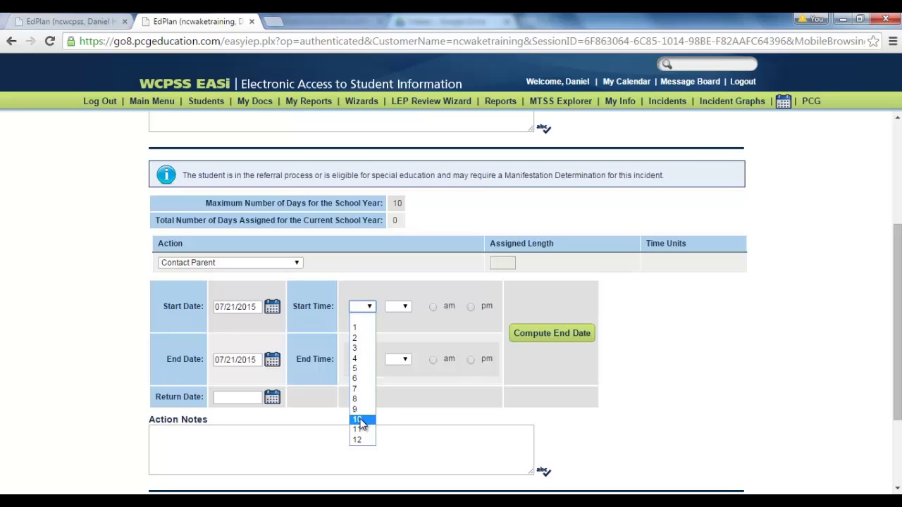
click(360, 421)
click(396, 307)
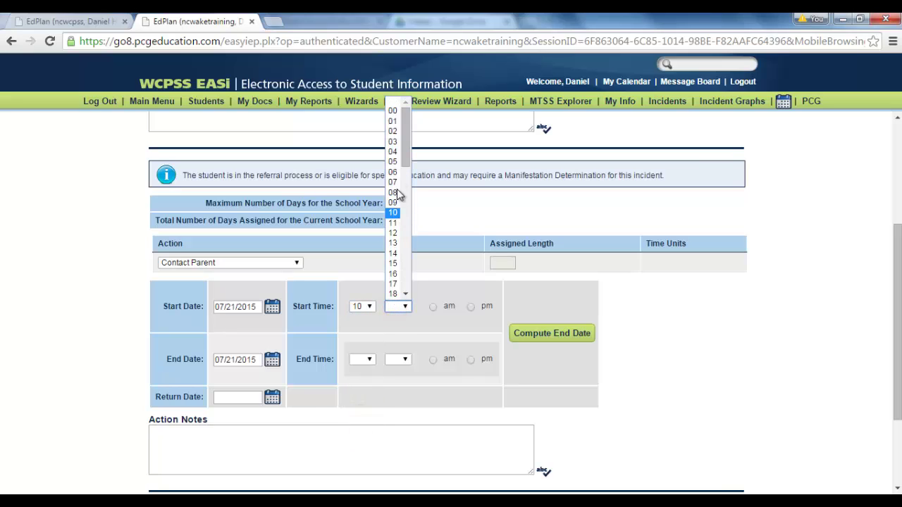
click(394, 110)
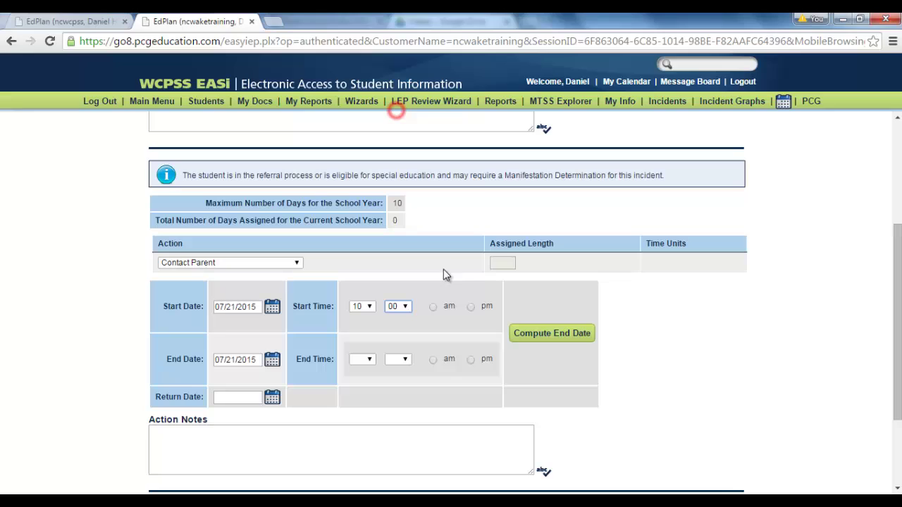
click(434, 308)
click(362, 358)
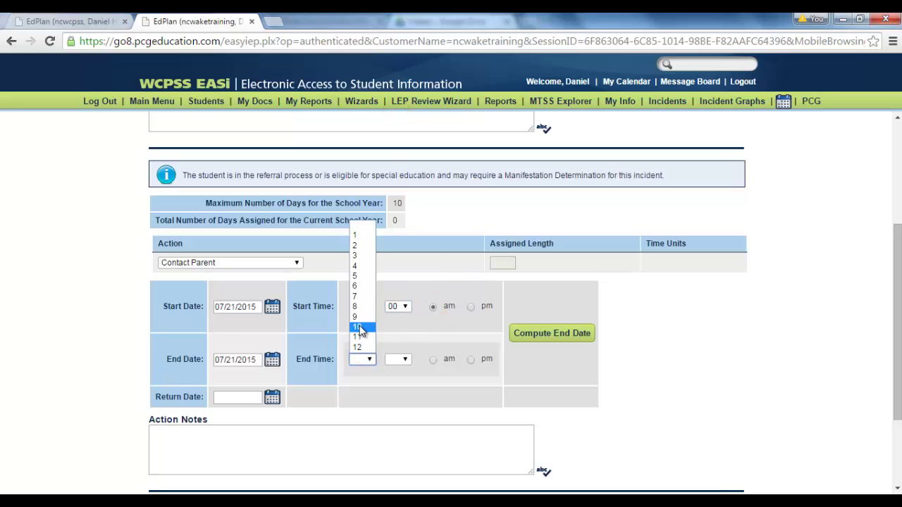
click(360, 329)
click(397, 358)
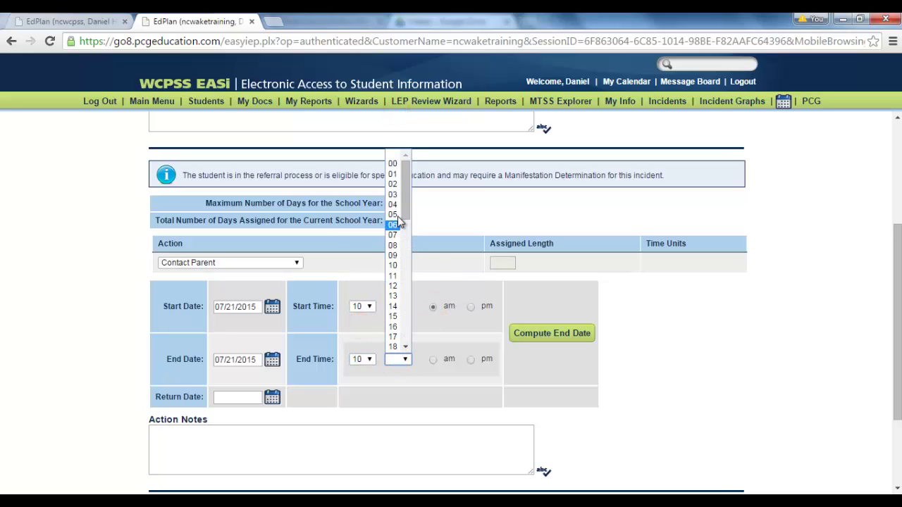
click(394, 194)
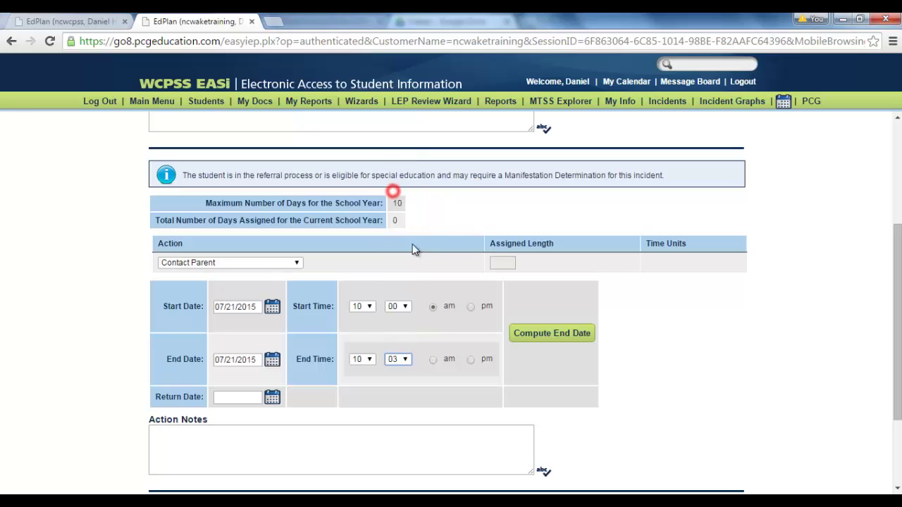
click(433, 360)
- Enter "Spoke with mother" as the action notes and record the Contact Parent action
click(397, 440)
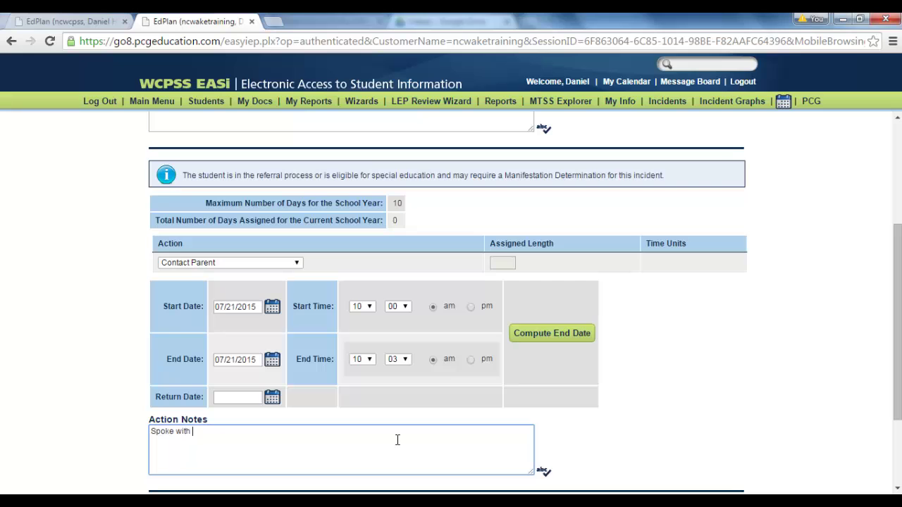
scroll(374, 422, down, 3)
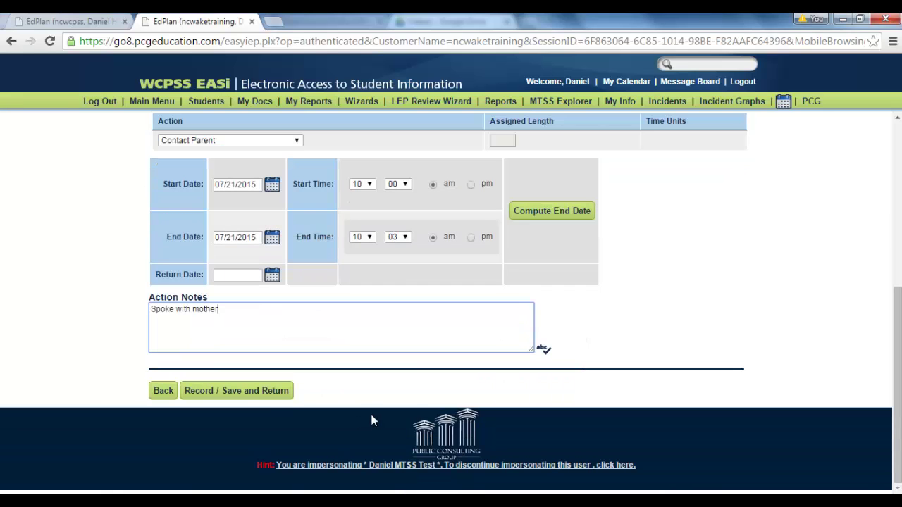
click(250, 390)
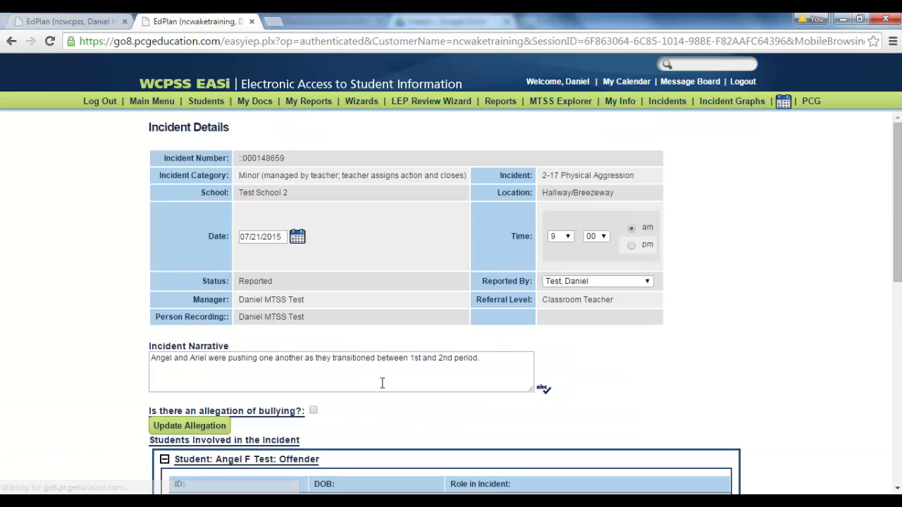
- Collapse the first involved student's details and close the hallway physical aggression incident
scroll(381, 383, down, 3)
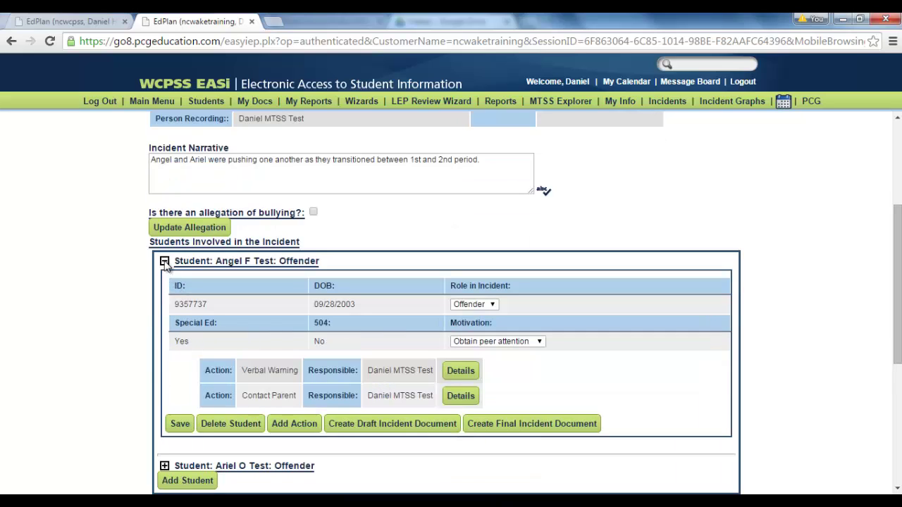
click(165, 262)
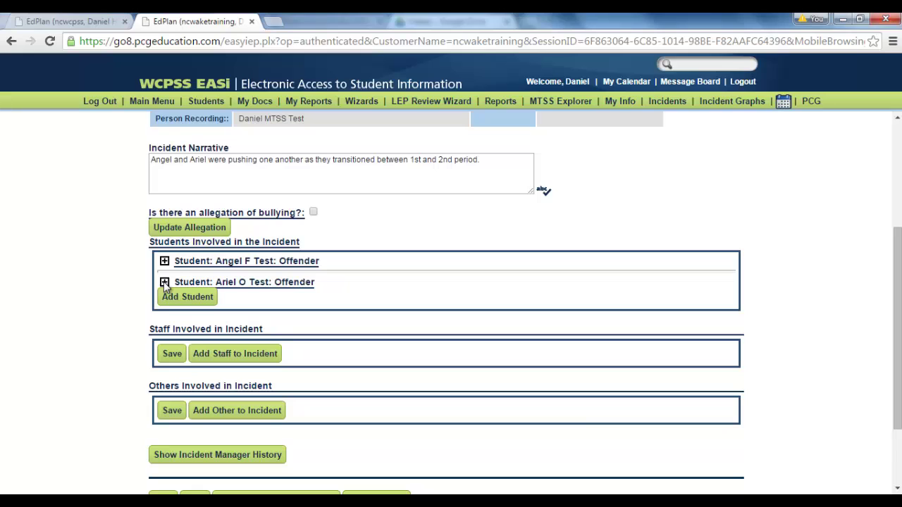
scroll(167, 283, down, 3)
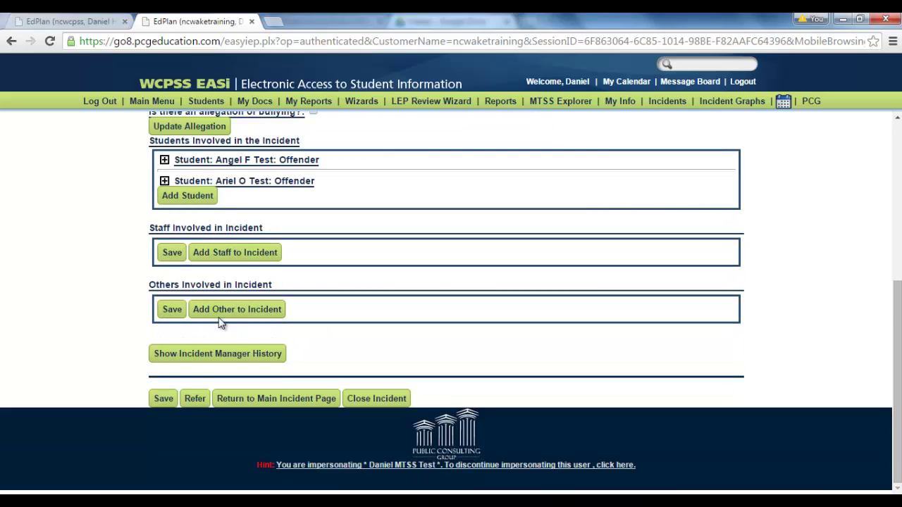
click(357, 403)
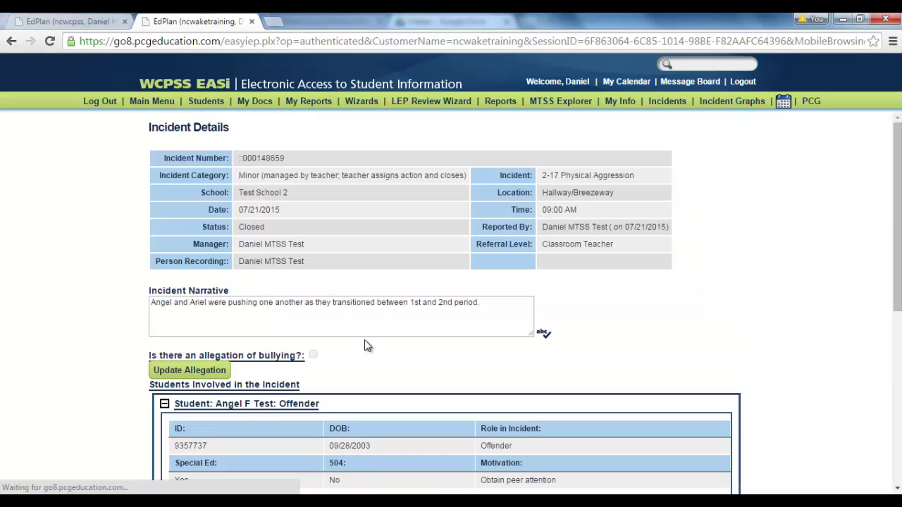
- Start a new incident report for the Science Grade 6 class from the MTSS Explorer
click(557, 102)
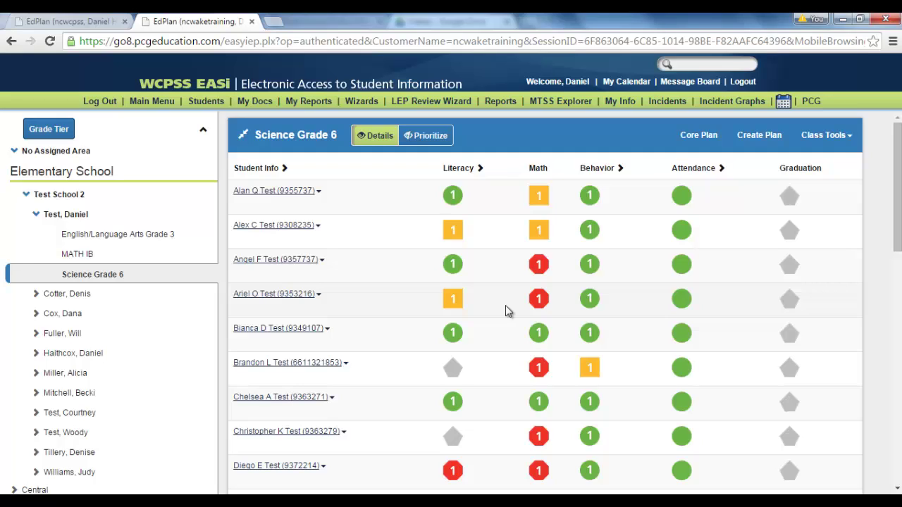
click(840, 136)
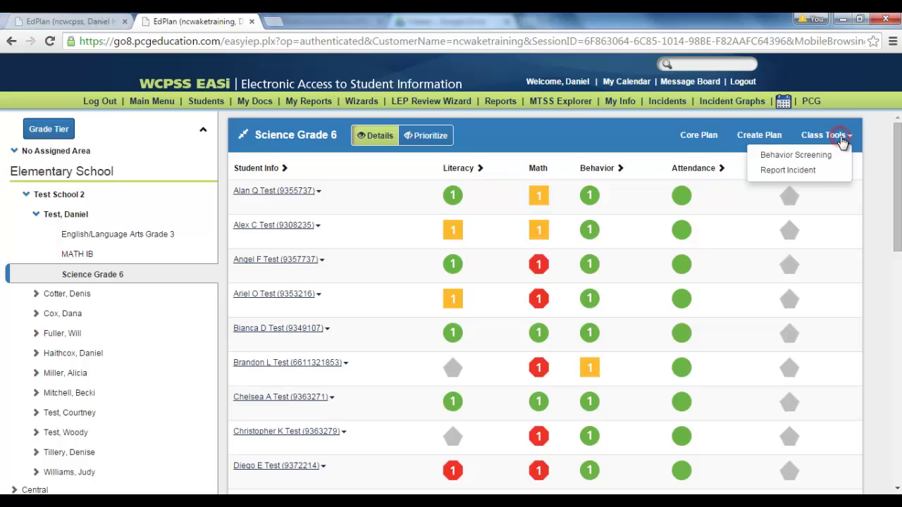
click(793, 172)
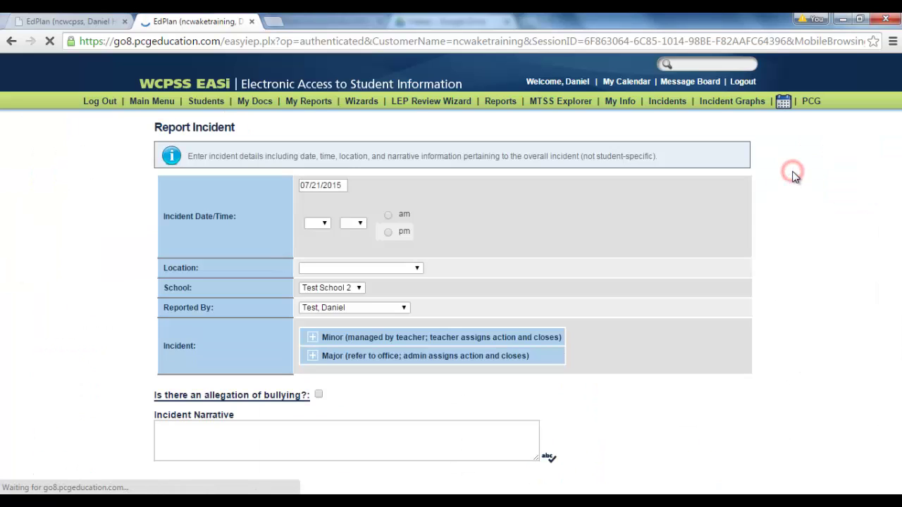
- Set the new incident's time to 11:00 am and its location to Classroom
click(318, 224)
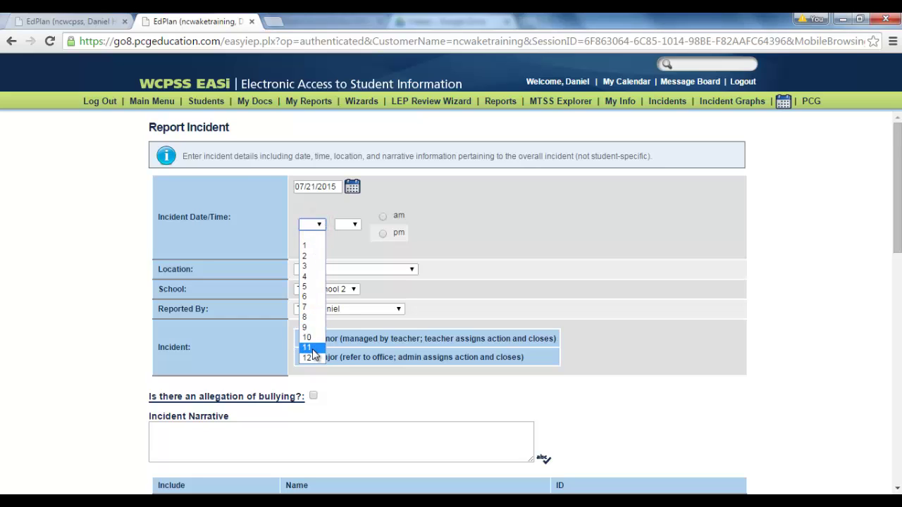
click(308, 347)
click(354, 223)
click(346, 245)
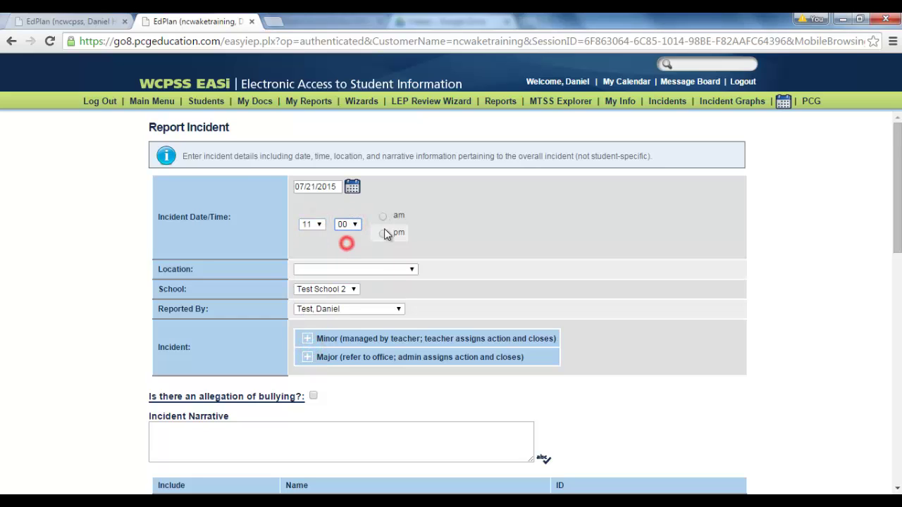
click(382, 216)
click(364, 271)
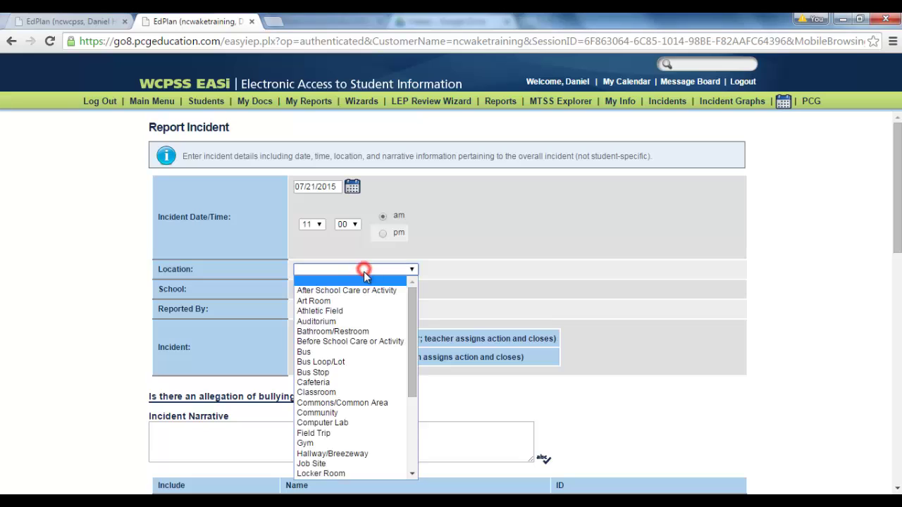
click(338, 396)
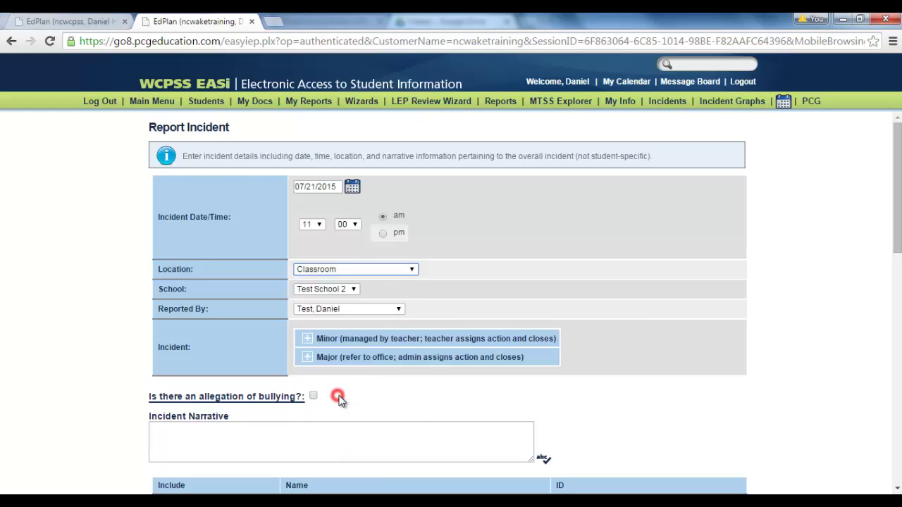
- Classify the incident as a Major one of type 2-17 Physical Aggression/Fighting
click(308, 358)
scroll(438, 268, down, 2)
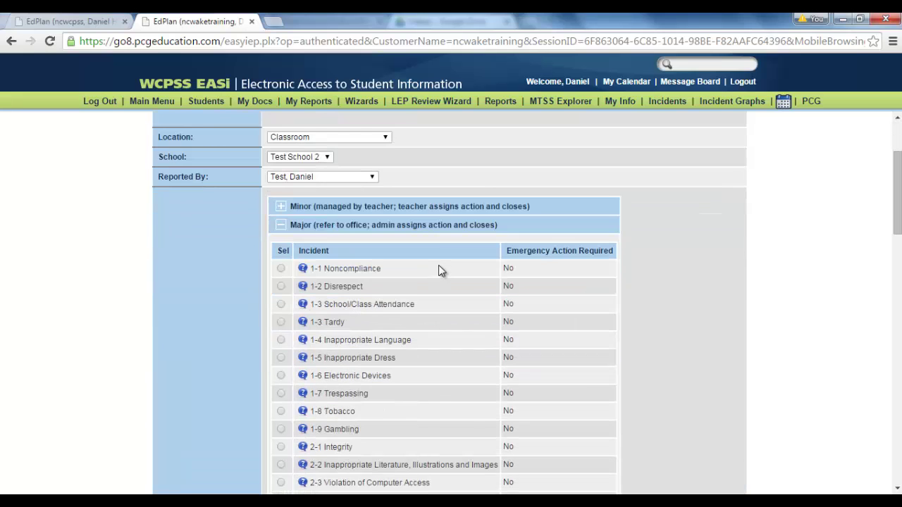
scroll(438, 271, down, 1)
scroll(437, 271, down, 3)
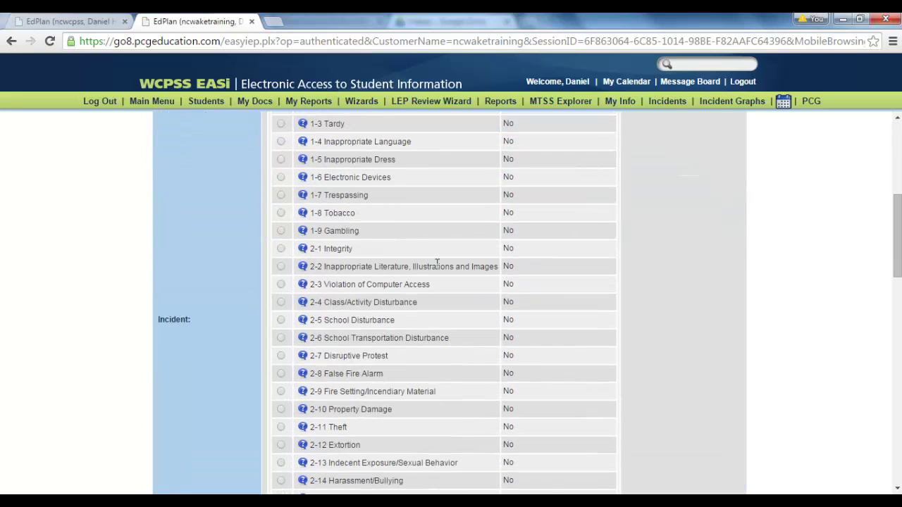
scroll(435, 269, down, 3)
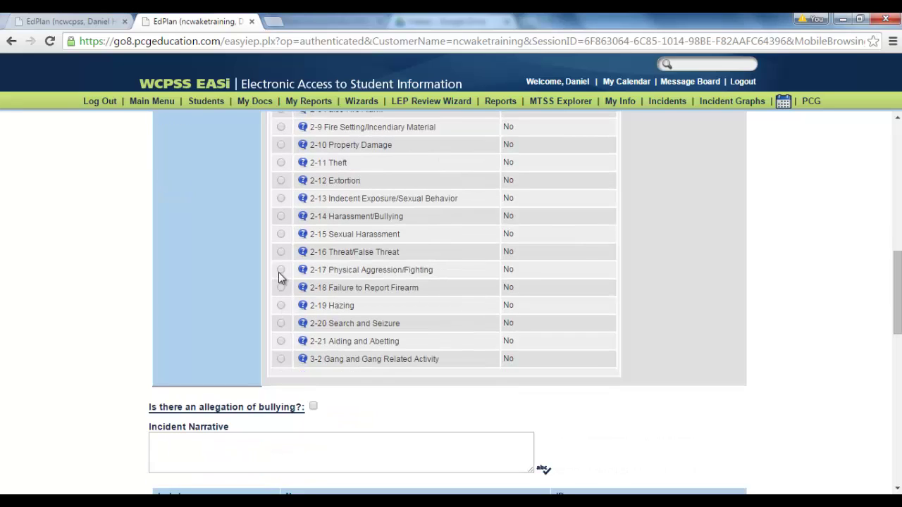
mouse_move(303, 273)
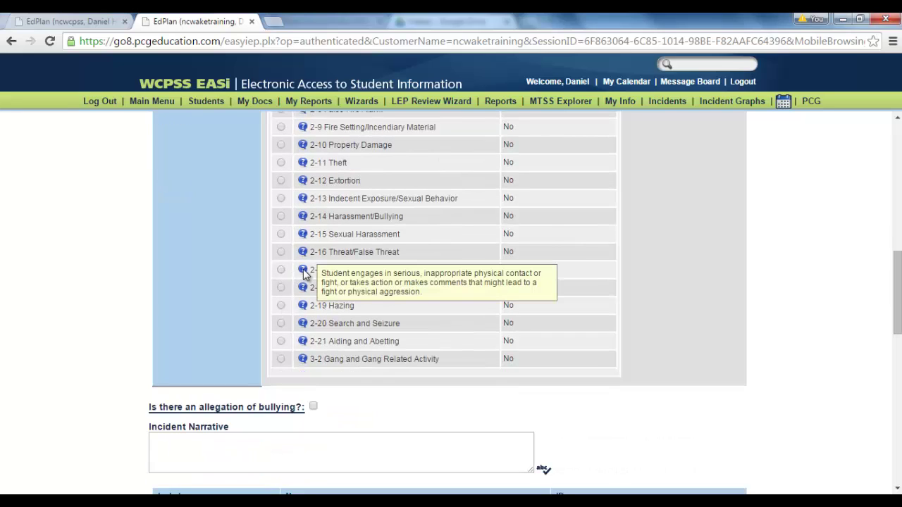
click(281, 270)
- Write the incident narrative: one student became upset during a game and punched another in the face; the other did not retaliate
scroll(274, 304, down, 3)
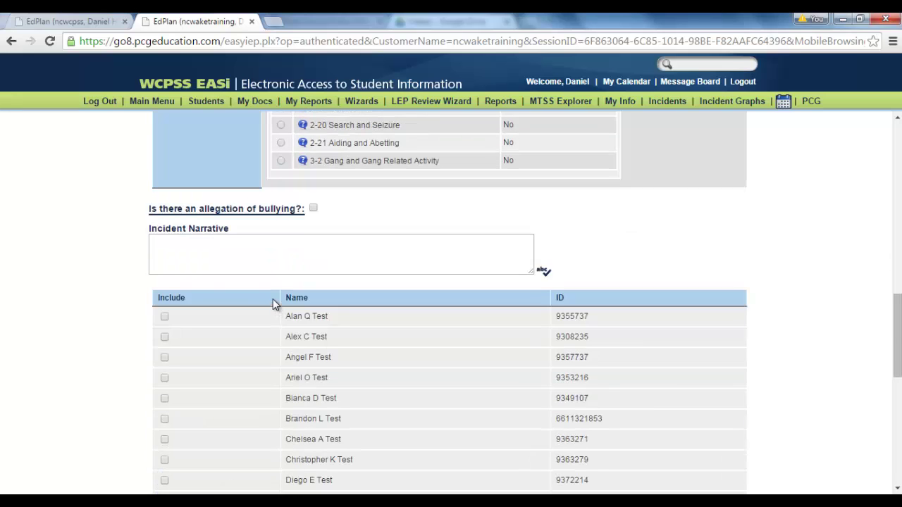
click(164, 244)
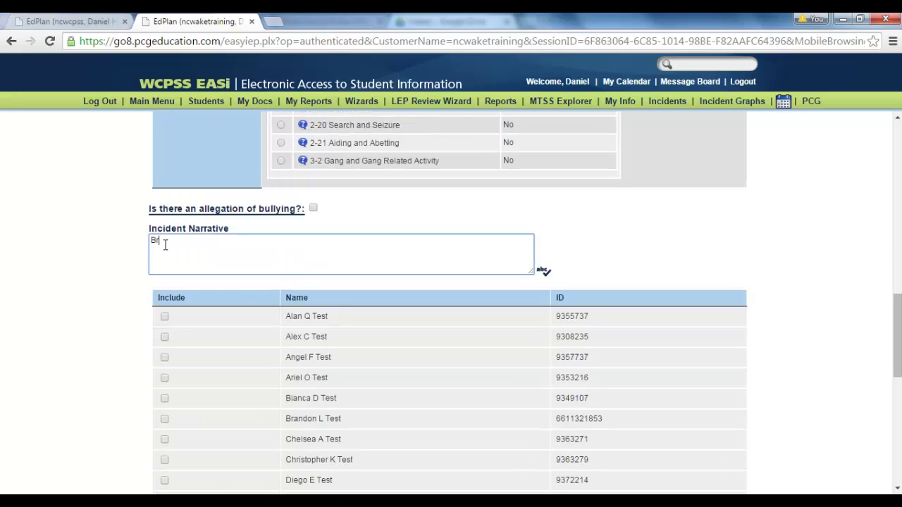
text(Brandon became upse)
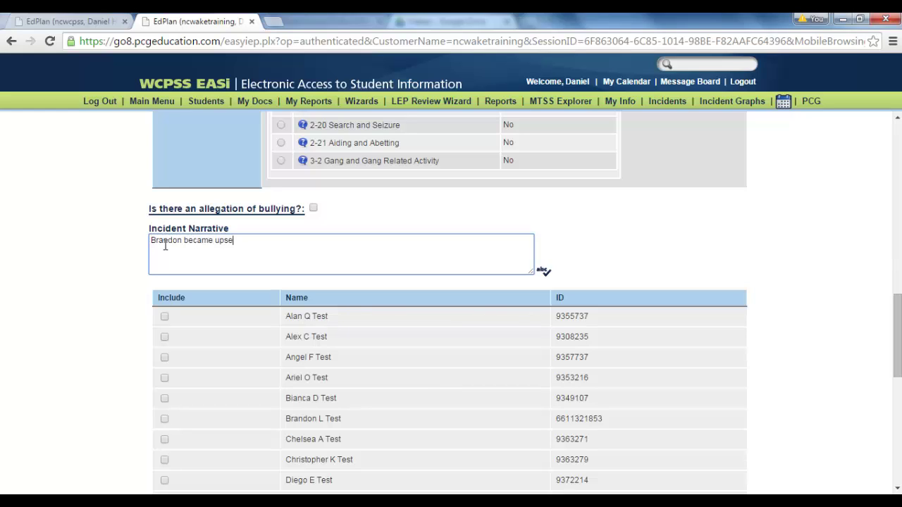
text(t during a game we were playing and punched Chris in the face.)
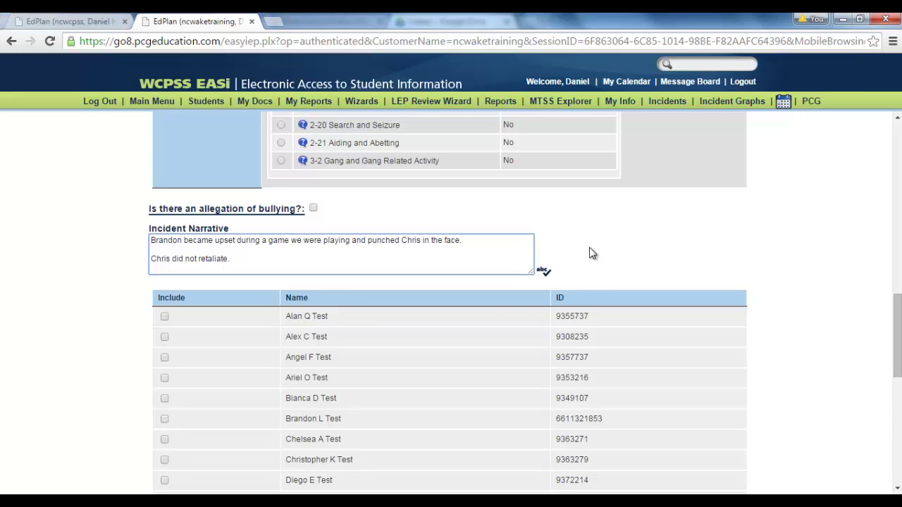
- Include the two students named in the narrative and set the role of the one who punched to Offender
scroll(419, 296, down, 3)
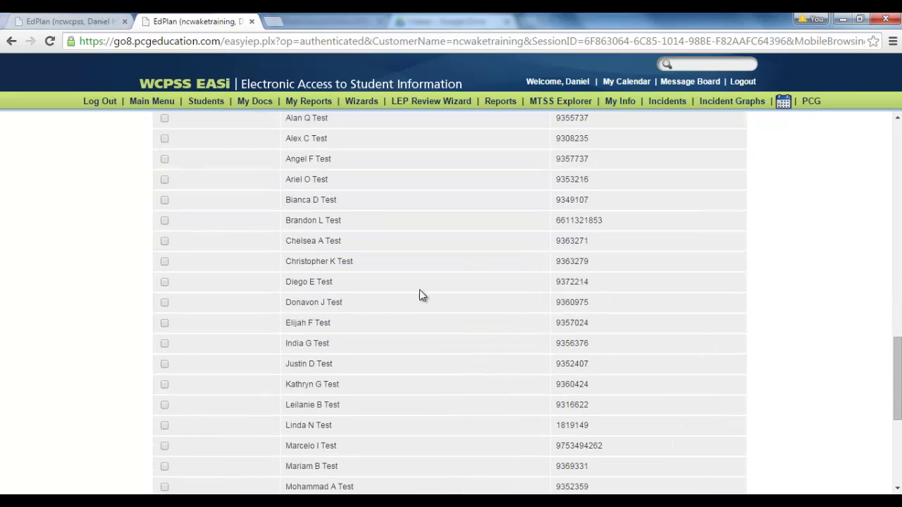
click(163, 221)
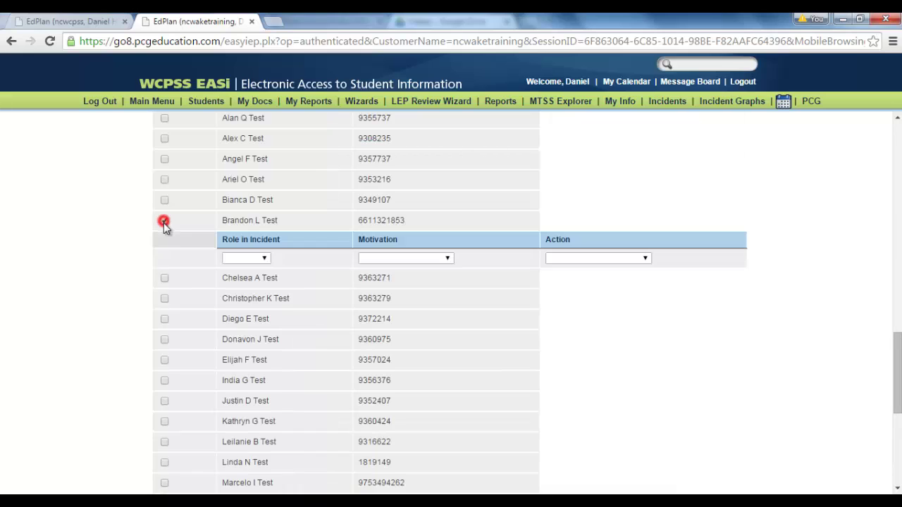
click(164, 299)
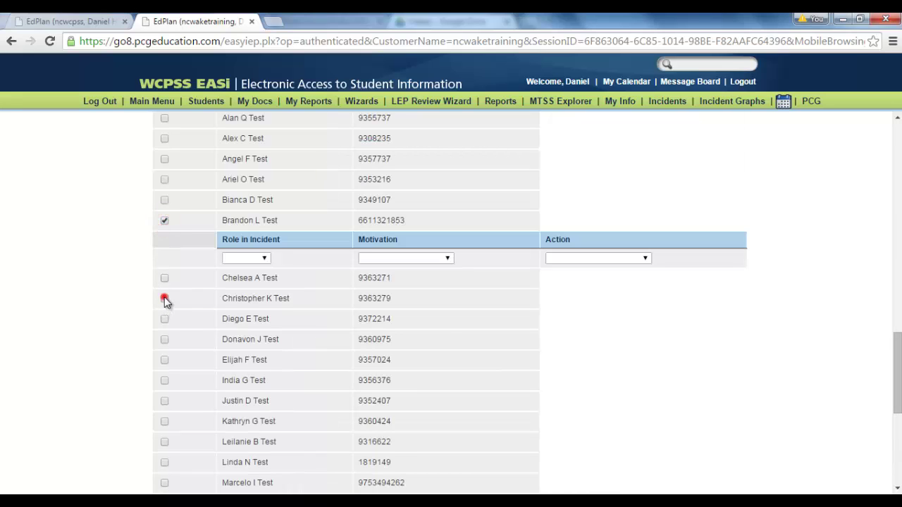
click(251, 259)
click(241, 279)
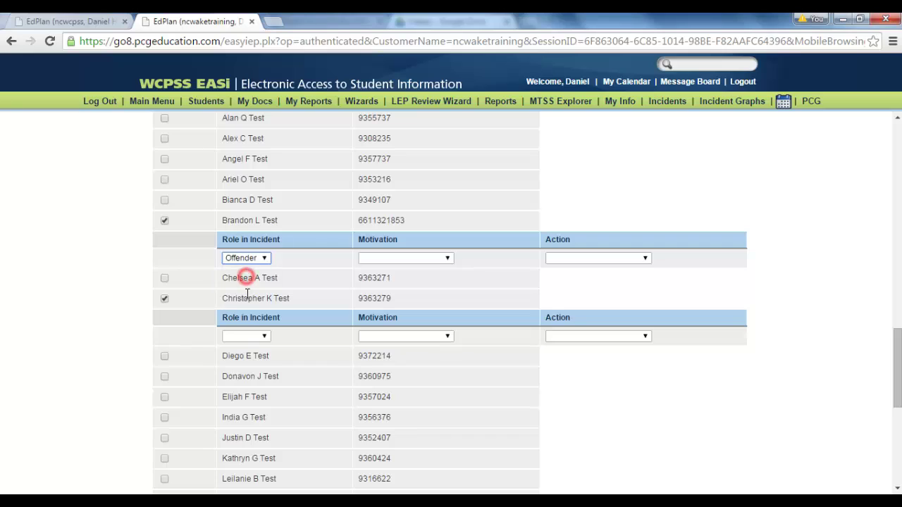
- Set the punched student's role to Victim and the offender's motivation to Obtain items/activities, leaving the offender's action blank
click(256, 337)
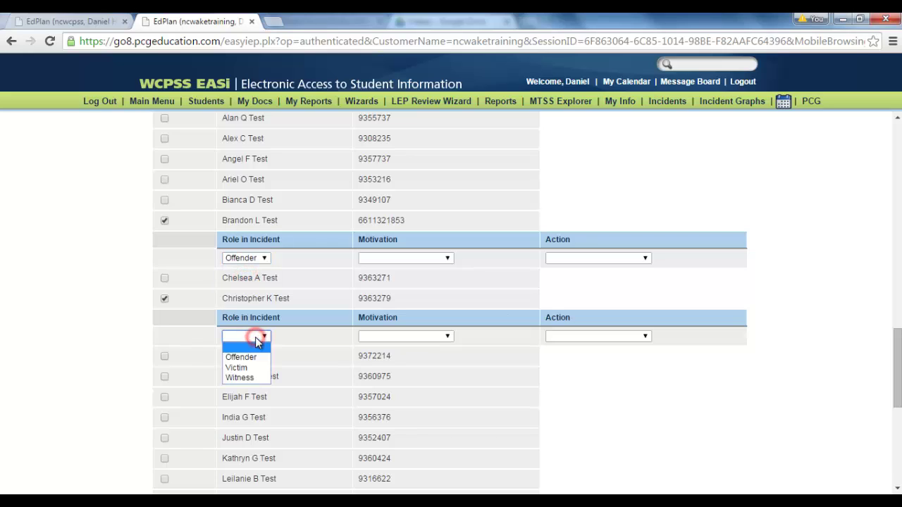
click(248, 369)
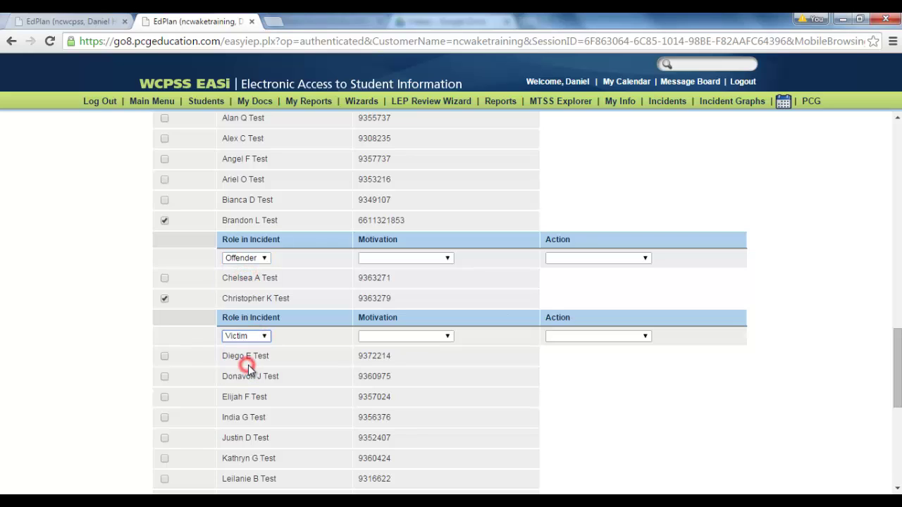
click(398, 338)
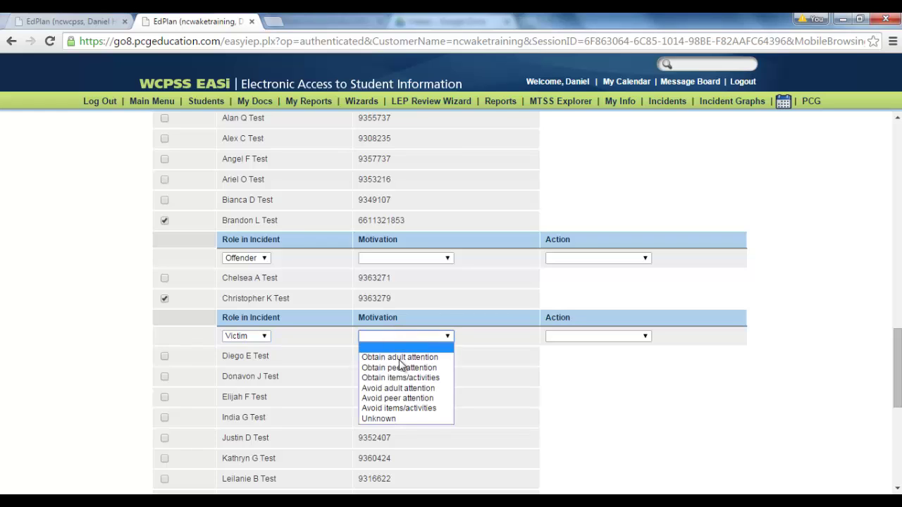
click(396, 259)
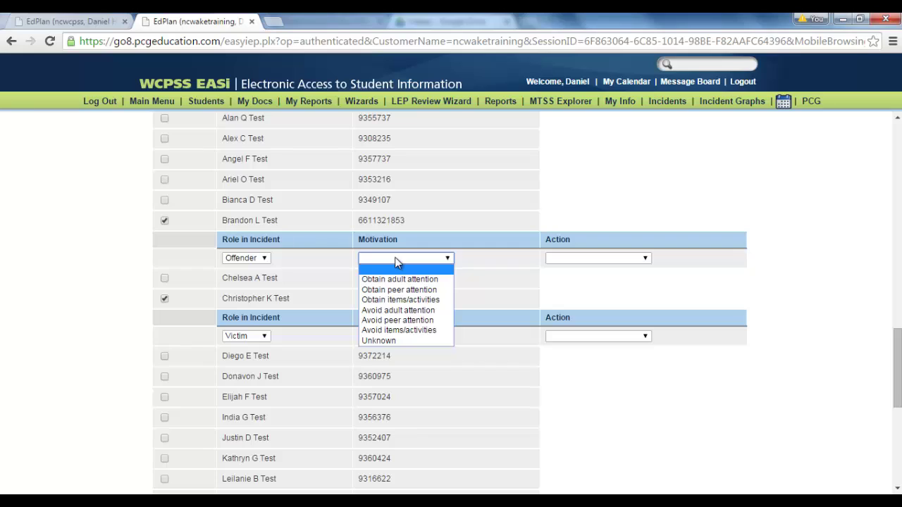
click(392, 305)
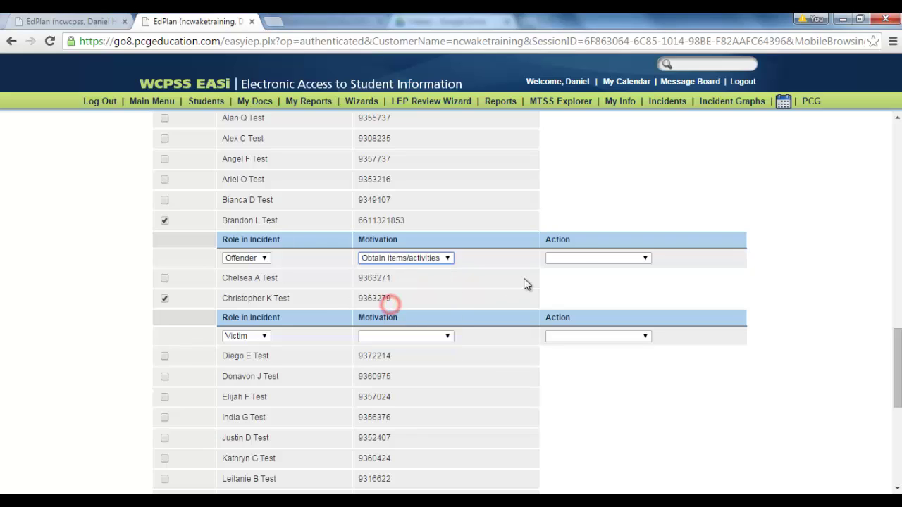
click(609, 262)
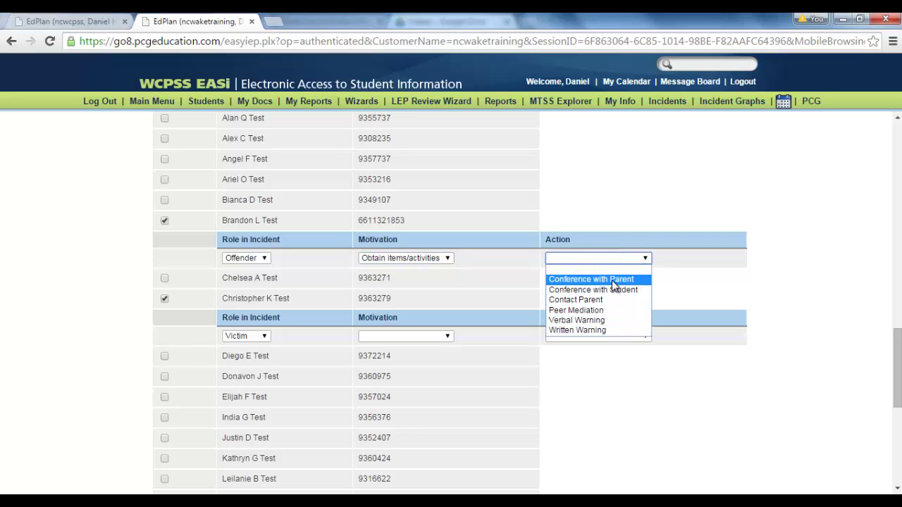
click(679, 273)
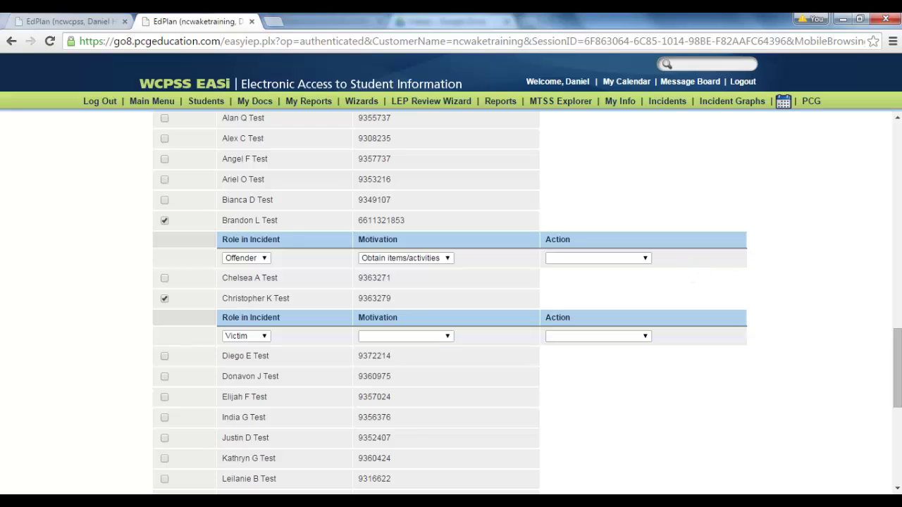
- Make the incident an office referral to the principal who shares the reporting teacher's first name, and record and refer it
drag(896, 339, 886, 403)
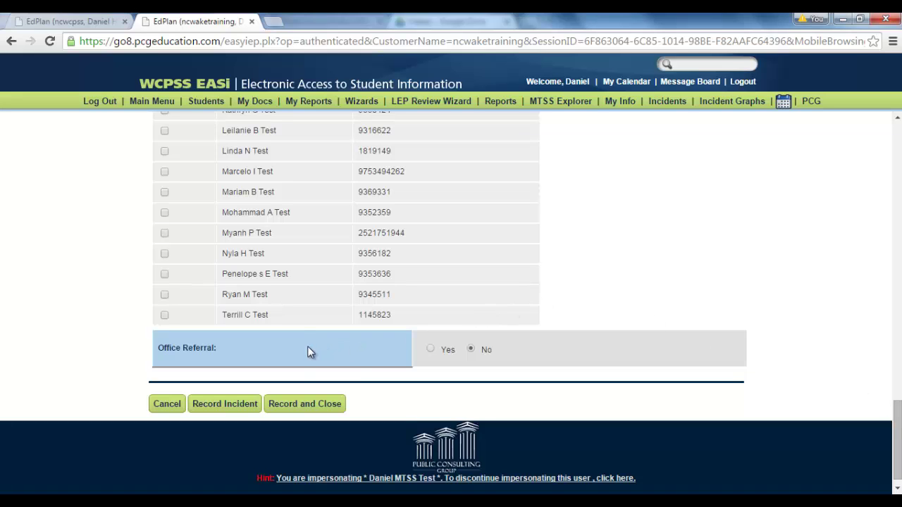
click(431, 350)
scroll(328, 328, down, 3)
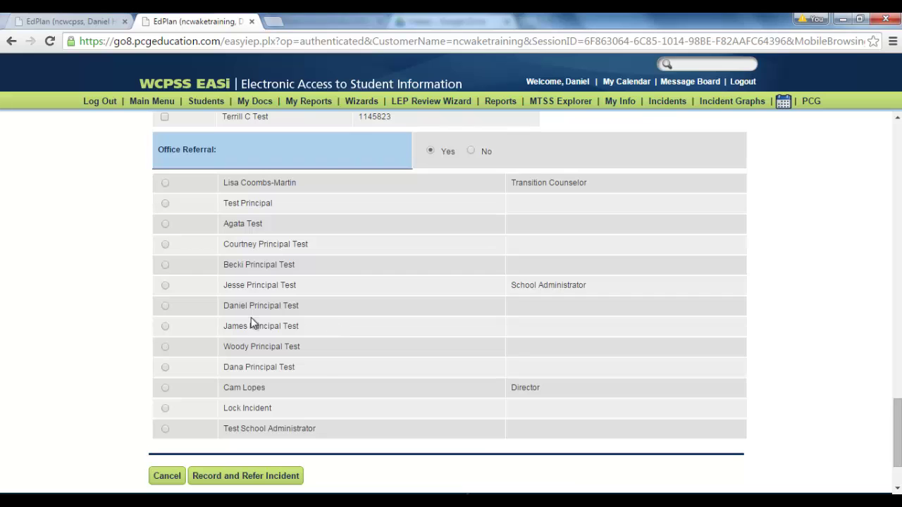
click(165, 307)
scroll(351, 302, down, 2)
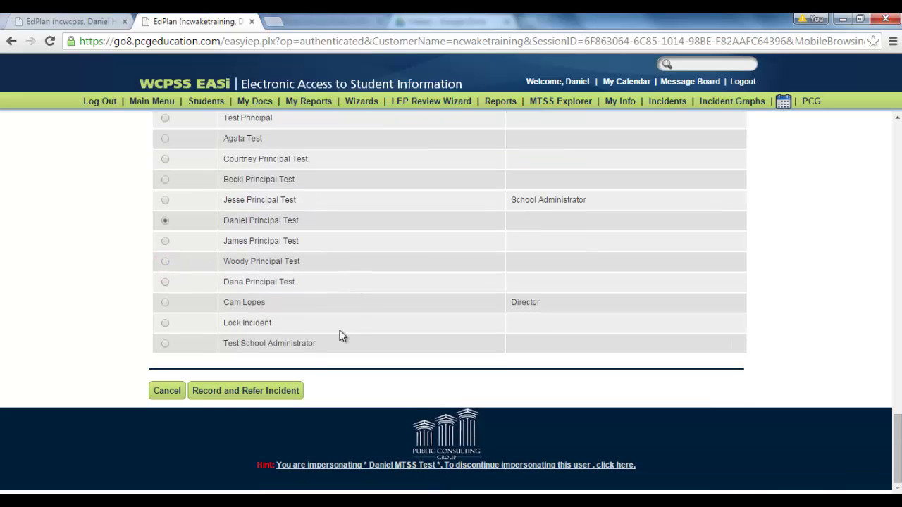
click(249, 391)
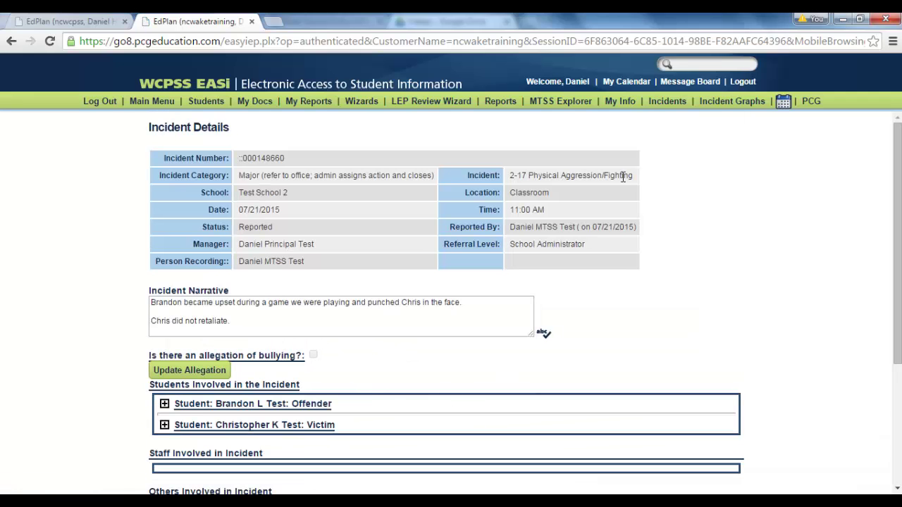
- Show the Science Grade 6 class's behavior details in MTSS Explorer and sort the students by Incidents This Year
click(577, 103)
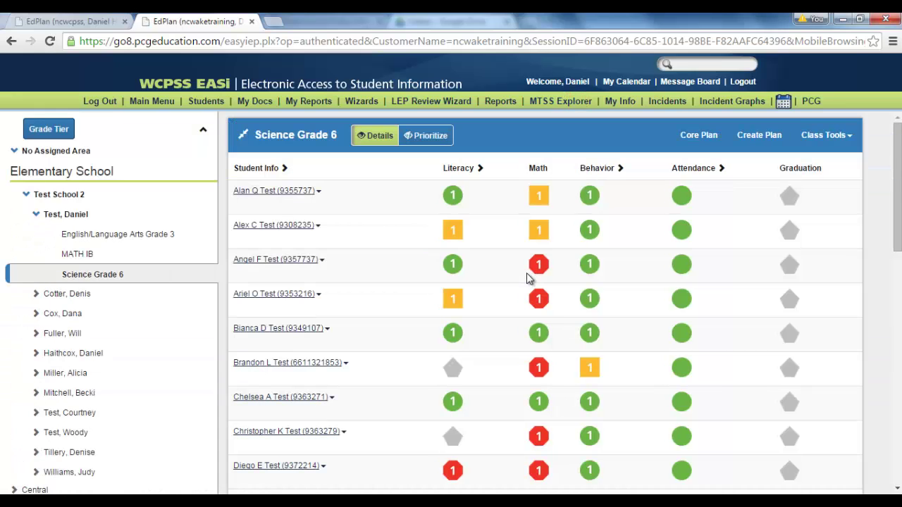
click(619, 169)
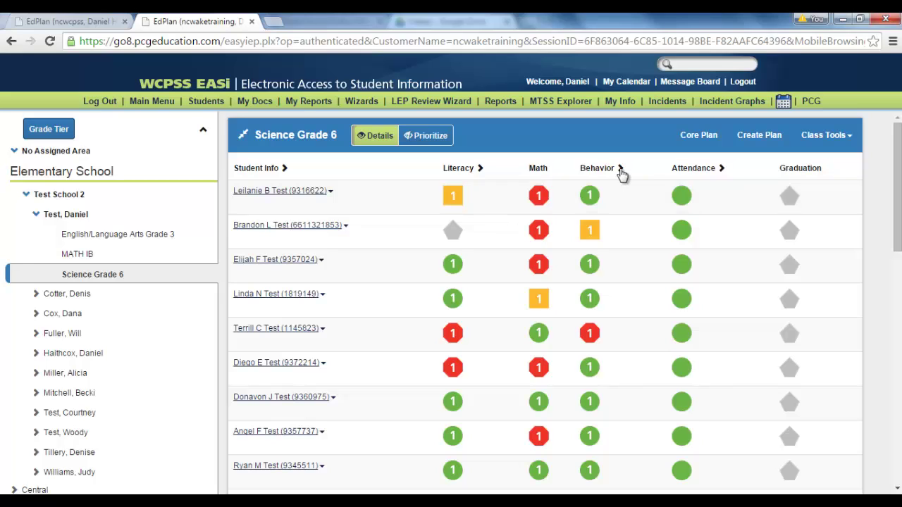
click(621, 169)
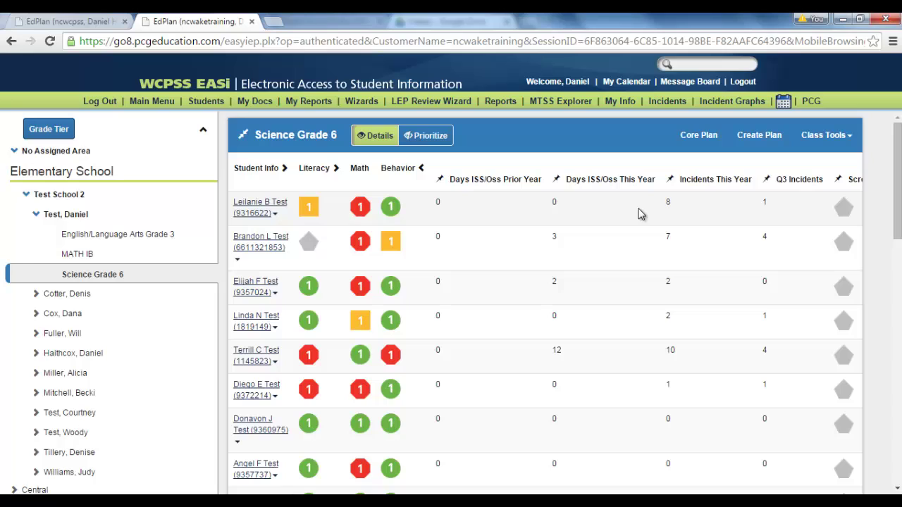
click(688, 185)
click(688, 184)
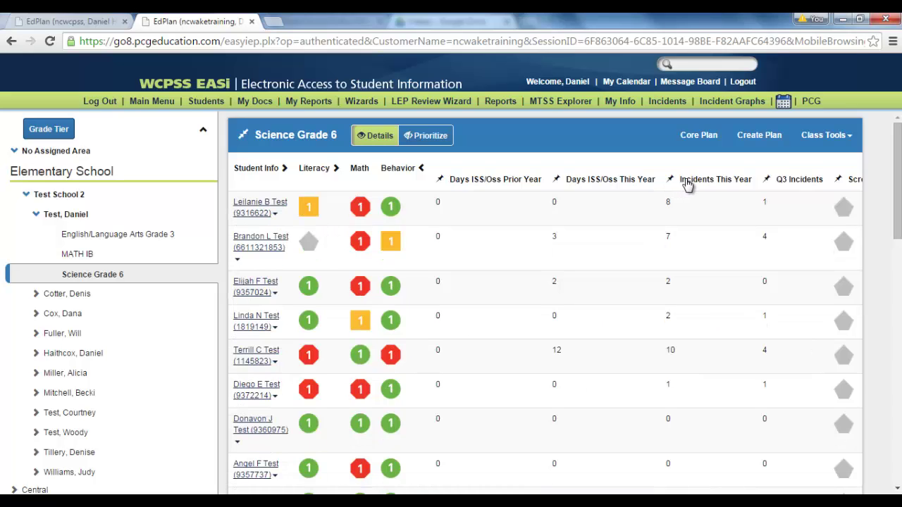